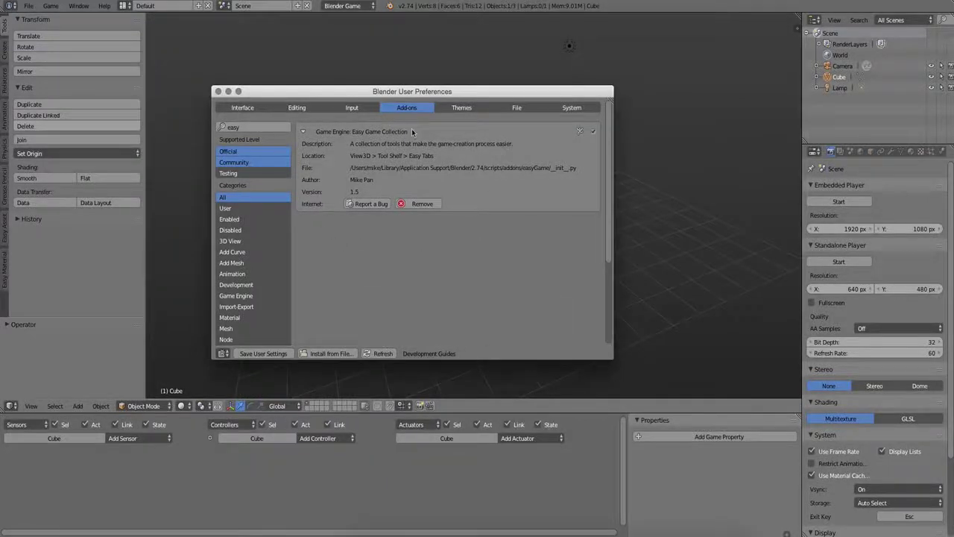
Step: Close User Preferences and delete the default cube and camera
{"action": "left_click", "coordinate": [218, 91]}
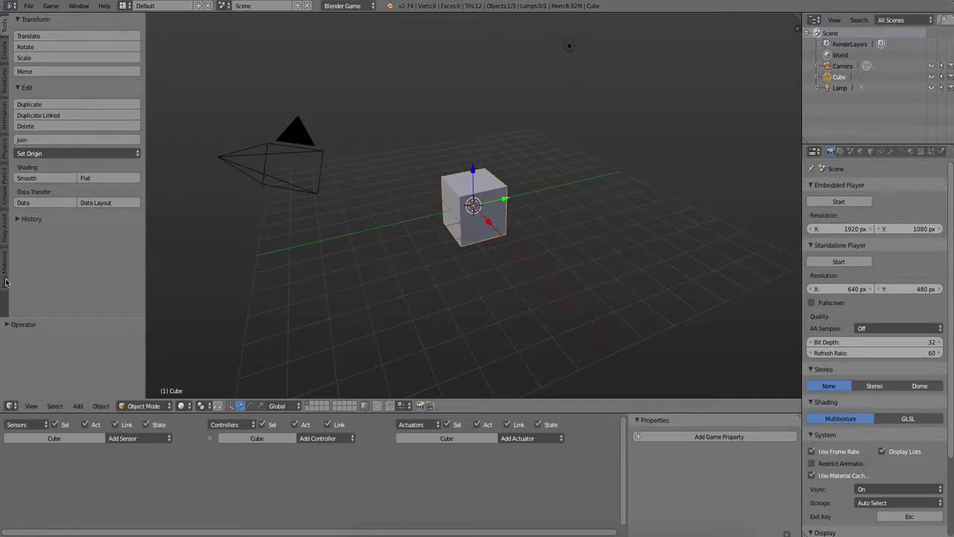
{"action": "right_click", "coordinate": [301, 195], "text": "shift"}
{"action": "key", "text": "x"}
{"action": "left_click", "coordinate": [287, 192]}
Step: Expand the Easy Material and Easy Asset panels and bring up the Add menu
{"action": "left_click", "coordinate": [6, 276]}
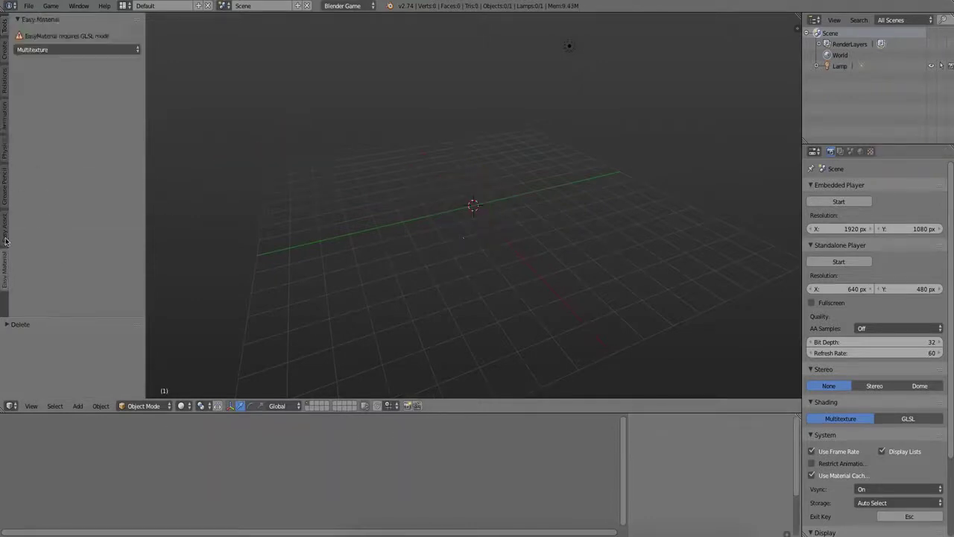
{"action": "left_click", "coordinate": [3, 227]}
{"action": "key", "text": "shift+a"}
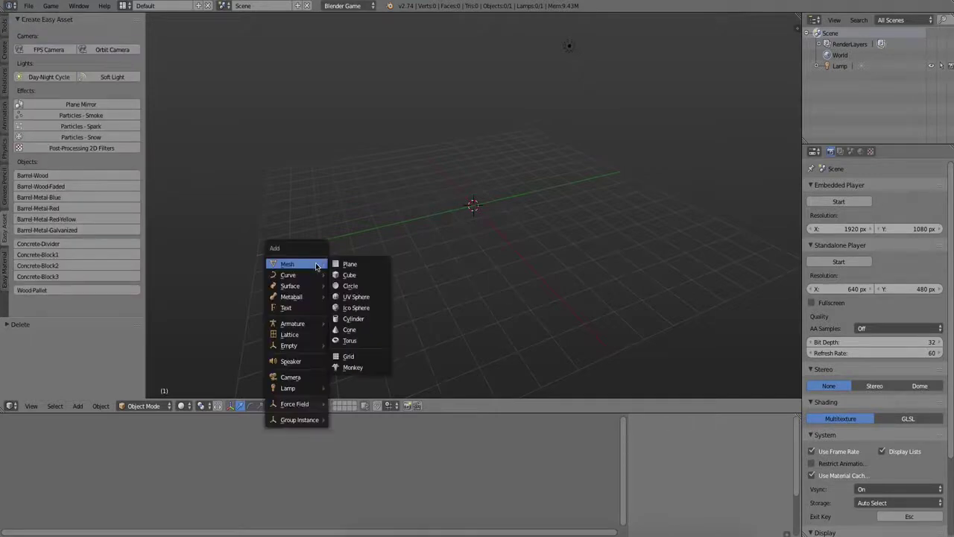
Step: Add a plane, scale it into a large floor and raise it slightly along Z
{"action": "left_click", "coordinate": [372, 266]}
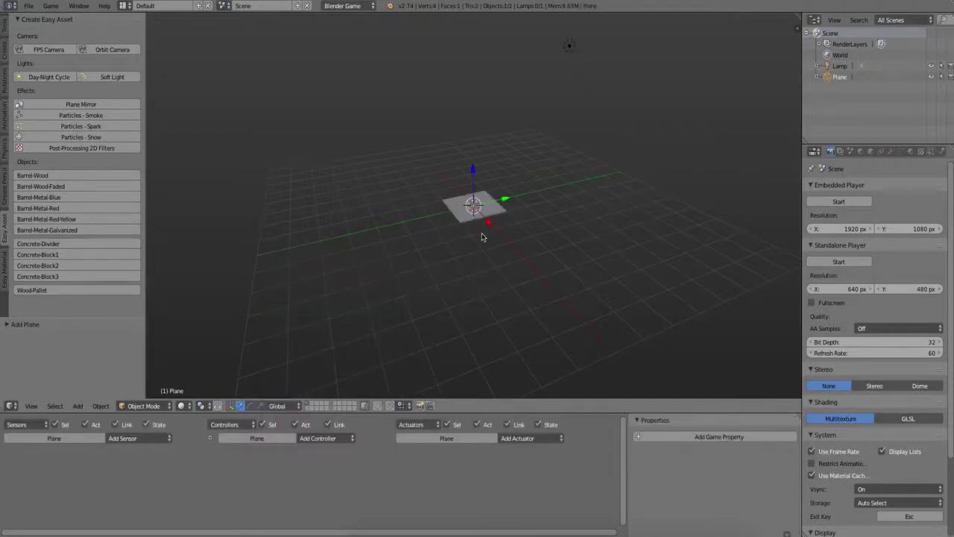
{"action": "key", "text": "s"}
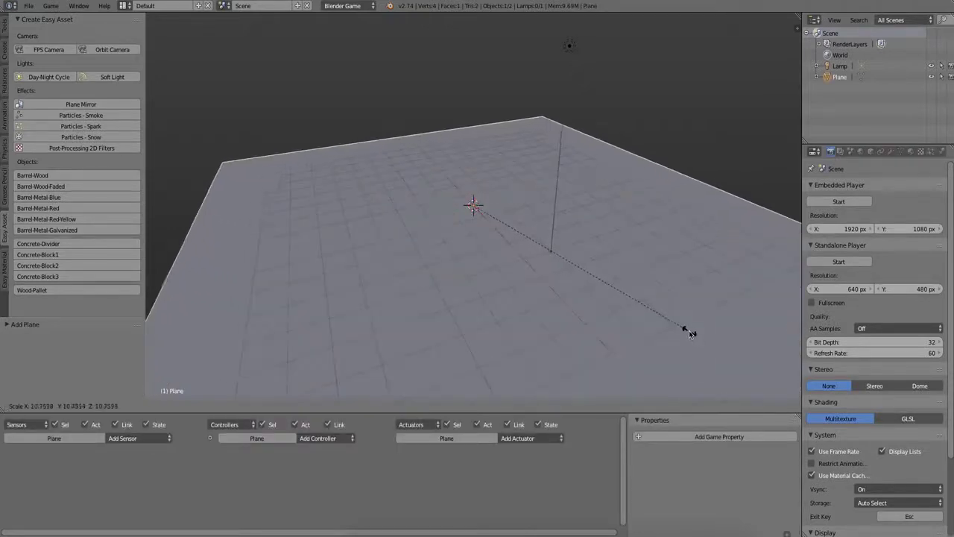
{"action": "left_click", "coordinate": [656, 313]}
{"action": "key", "text": "g"}
{"action": "key", "text": "z"}
{"action": "left_click", "coordinate": [500, 239]}
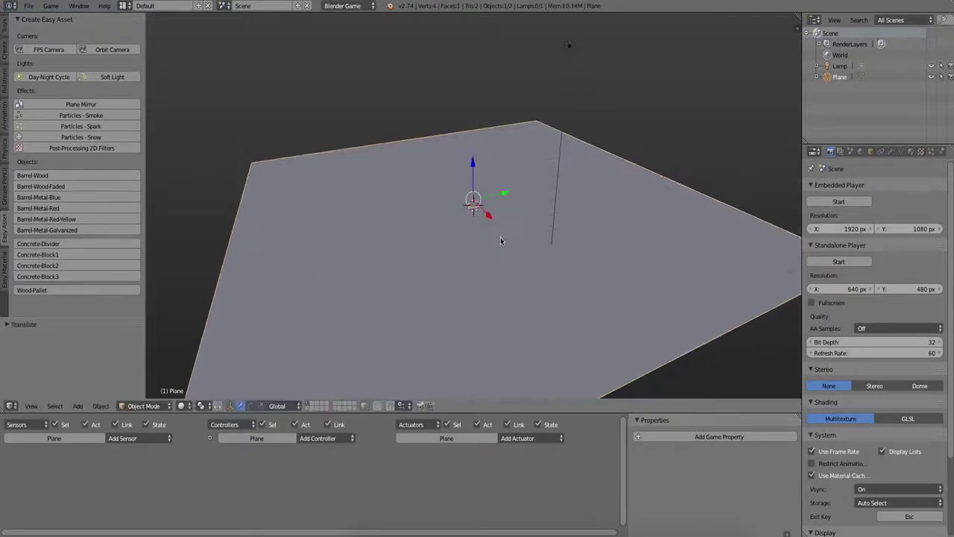
{"action": "left_click", "coordinate": [6, 274]}
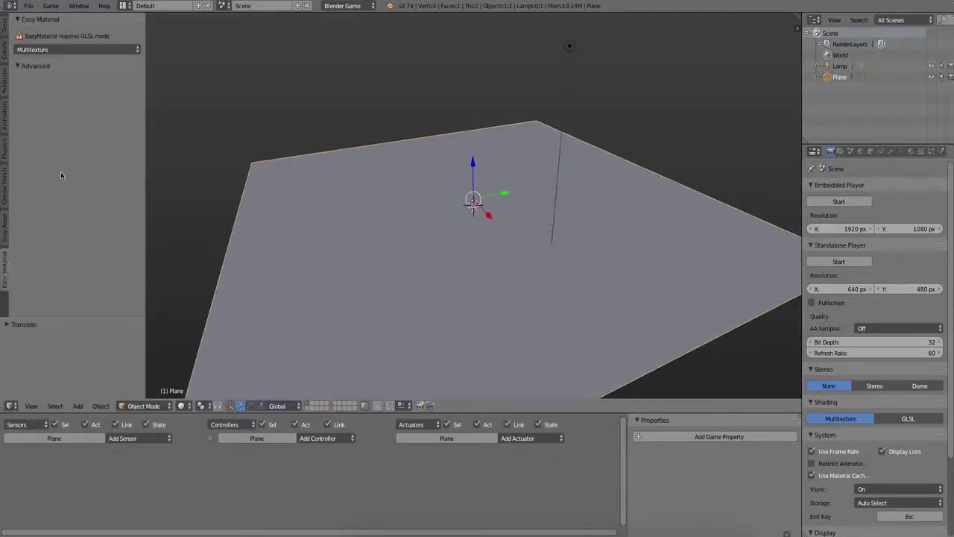
Step: Switch Easy Material to GLSL, create a new uber material and reset the plane's UVs
{"action": "left_click", "coordinate": [67, 49]}
{"action": "left_click", "coordinate": [75, 22]}
{"action": "left_click", "coordinate": [102, 64]}
{"action": "left_click", "coordinate": [125, 110]}
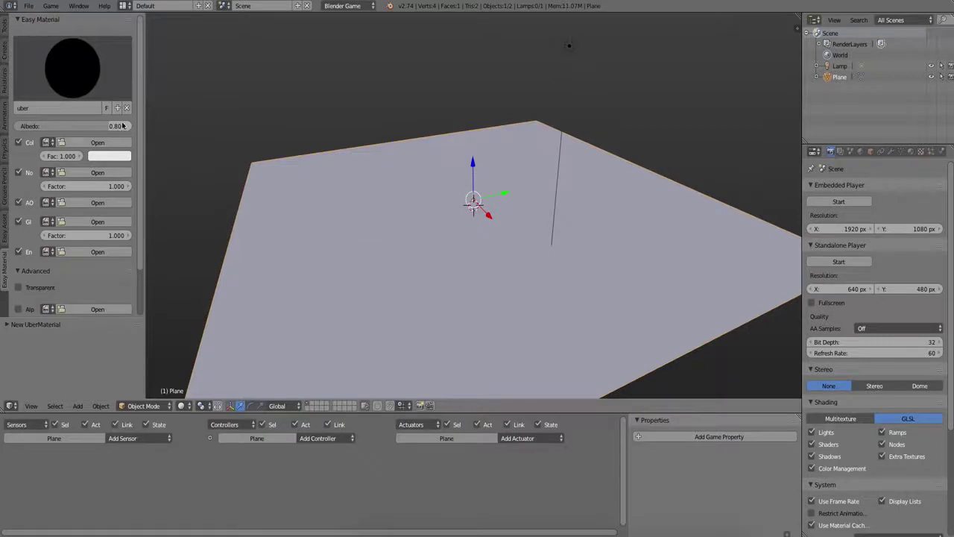
{"action": "key", "text": "Tab"}
{"action": "key", "text": "u"}
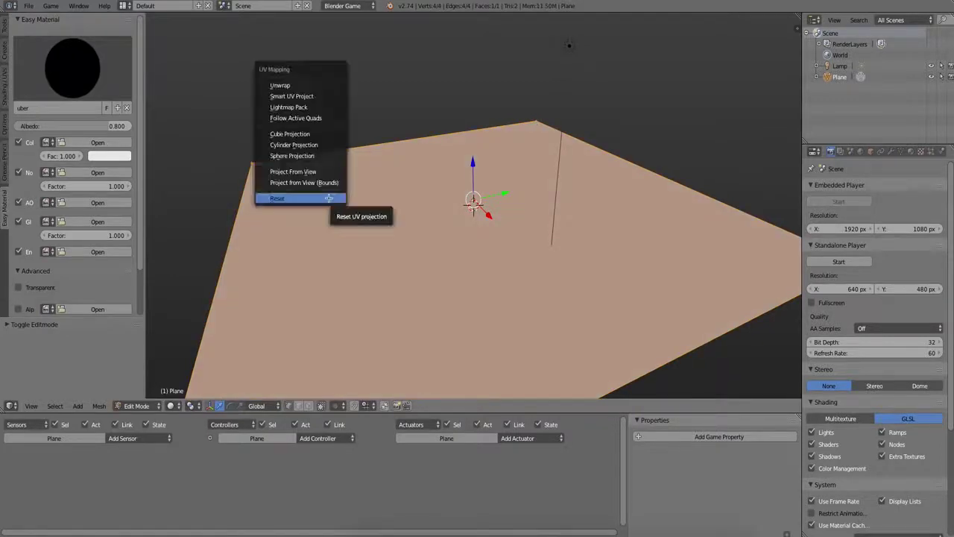
{"action": "left_click", "coordinate": [328, 197]}
{"action": "key", "text": "Tab"}
Step: Load GroundBrickFlooring_01.jpg as the colour texture and view the floor textured
{"action": "left_click", "coordinate": [48, 142]}
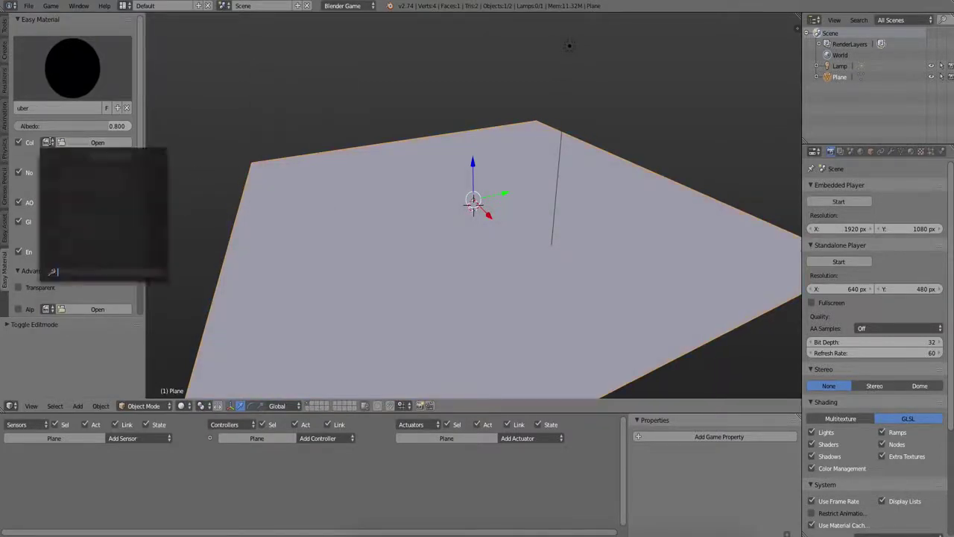
{"action": "left_click", "coordinate": [87, 143]}
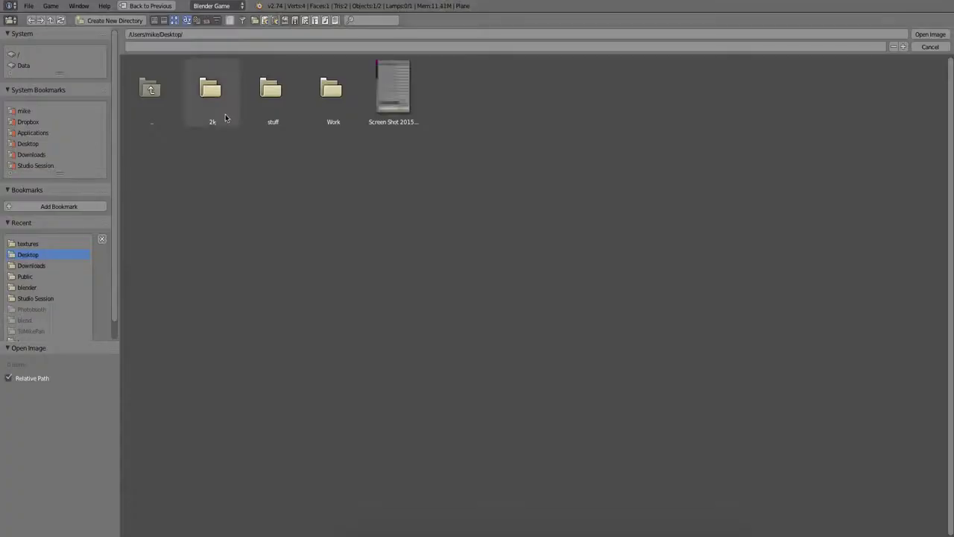
{"action": "left_click", "coordinate": [47, 244]}
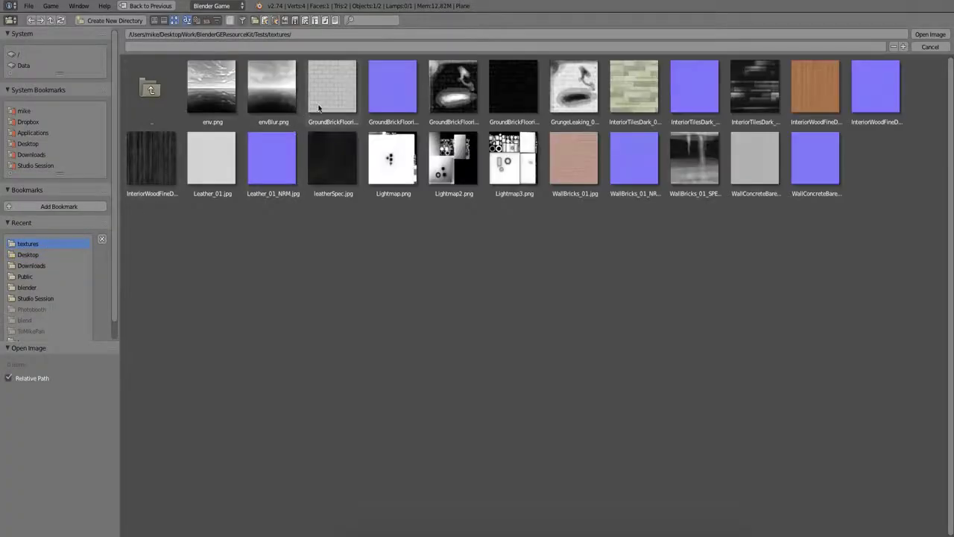
{"action": "left_click", "coordinate": [324, 103]}
{"action": "double_click", "coordinate": [324, 103]}
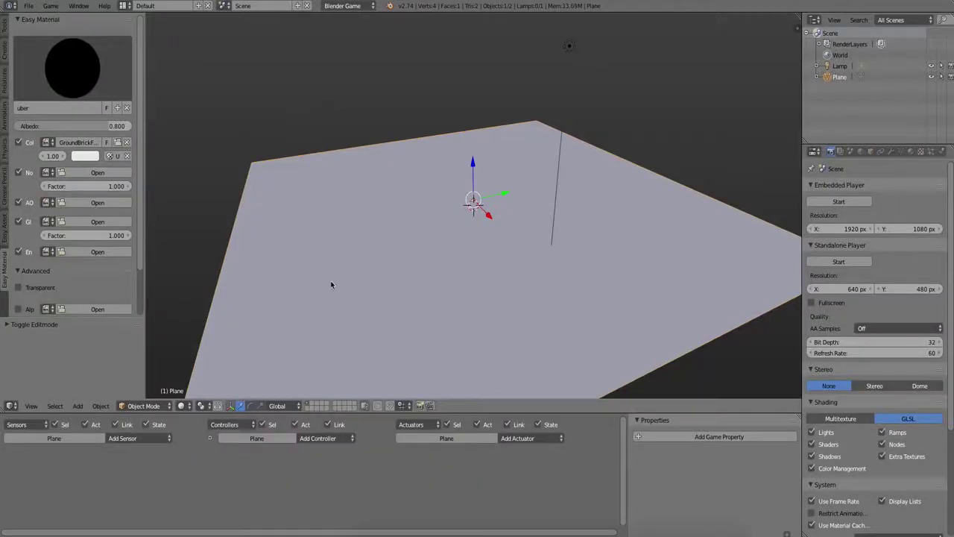
{"action": "key", "text": "alt+z"}
{"action": "mouse_move", "coordinate": [334, 279]}
{"action": "middle_mouse_down"}
{"action": "mouse_move", "coordinate": [432, 318]}
{"action": "mouse_move", "coordinate": [392, 285]}
{"action": "middle_mouse_up"}
{"action": "scroll", "coordinate": [392, 287], "scroll_direction": "up", "scroll_amount": 2}
Step: Load the brick flooring NRM image into the Nor slot
{"action": "left_click", "coordinate": [47, 172]}
{"action": "left_click", "coordinate": [98, 172]}
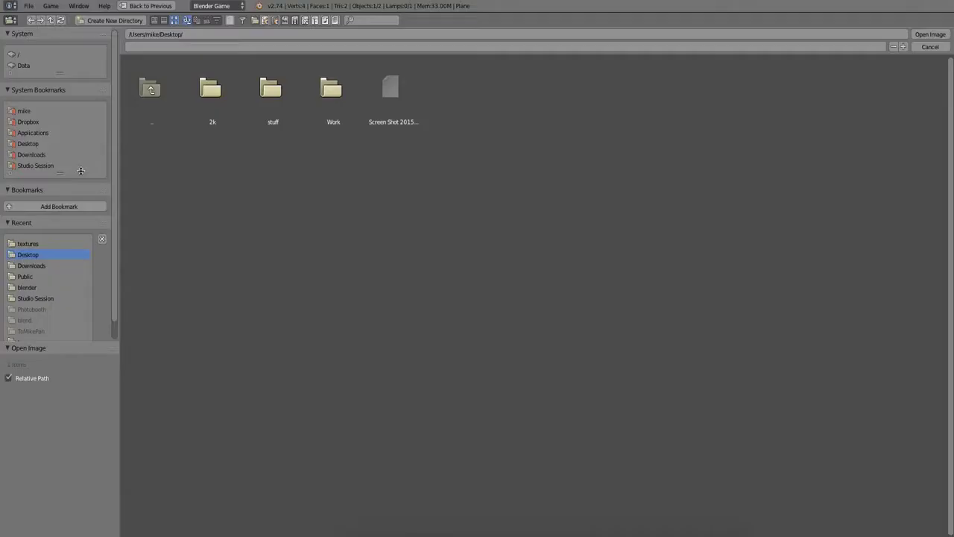
{"action": "left_click", "coordinate": [51, 243]}
{"action": "left_click", "coordinate": [383, 83]}
{"action": "double_click", "coordinate": [383, 83]}
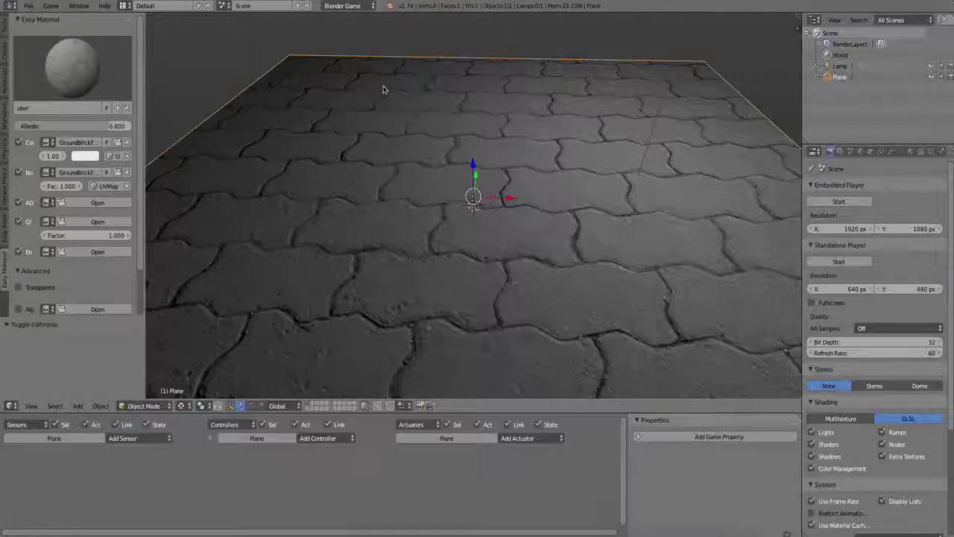
{"action": "middle_click_drag", "start_coordinate": [261, 208], "coordinate": [312, 220]}
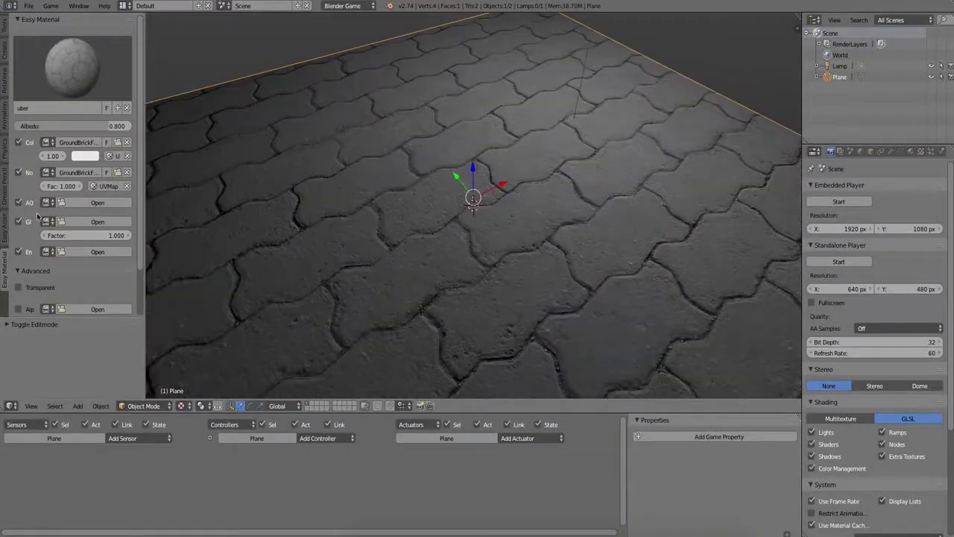
{"action": "left_click_drag", "start_coordinate": [144, 236], "coordinate": [179, 235]}
Step: Load the brick SPEC image into the Gloss slot
{"action": "left_click", "coordinate": [117, 221]}
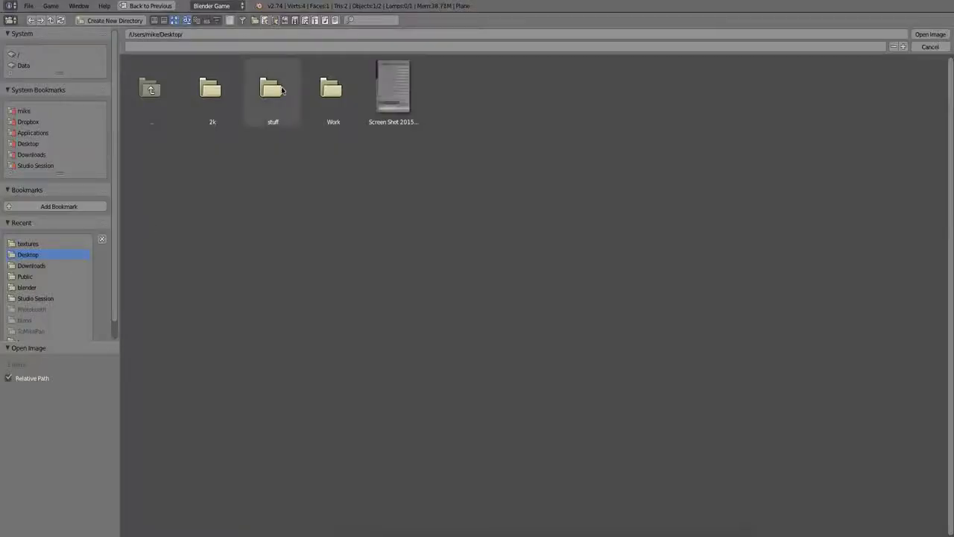
{"action": "left_click", "coordinate": [67, 244]}
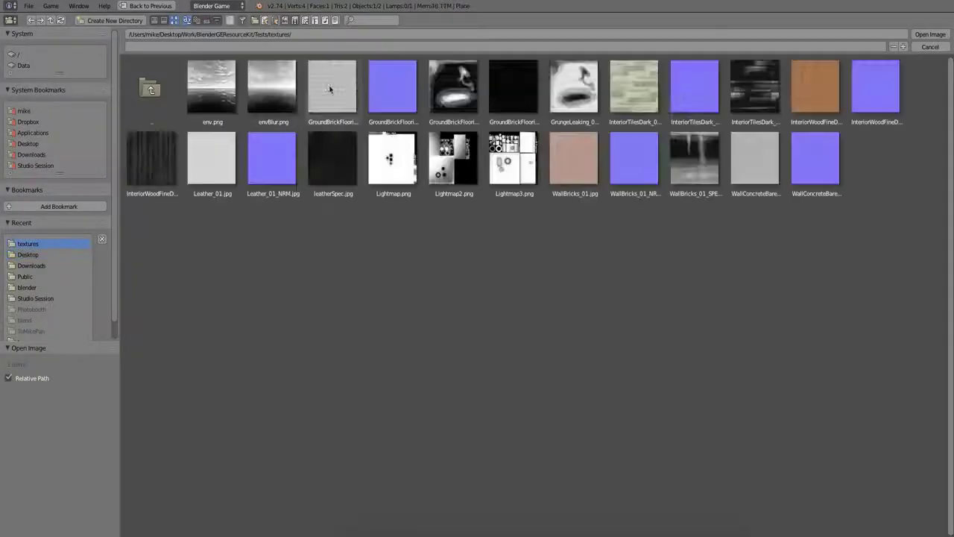
{"action": "double_click", "coordinate": [451, 81]}
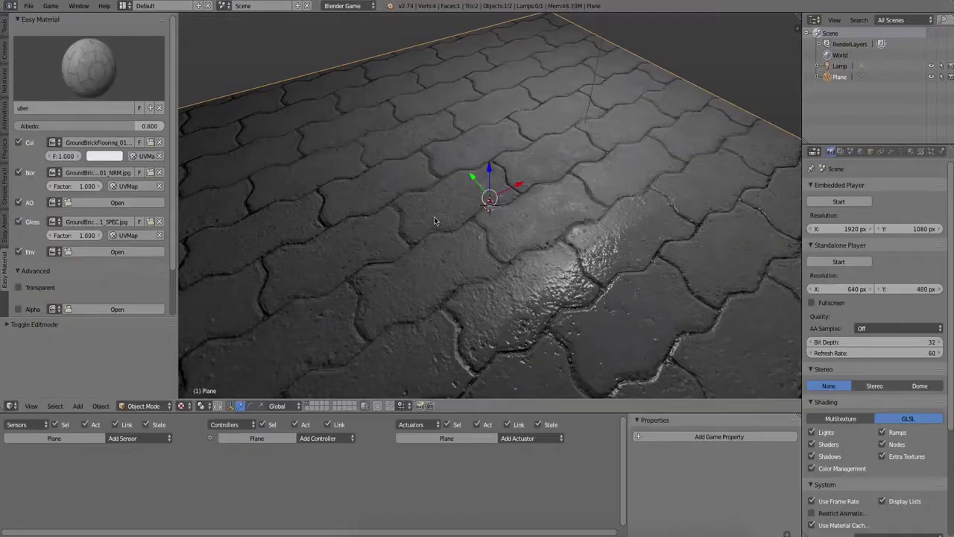
{"action": "mouse_move", "coordinate": [432, 225]}
{"action": "middle_mouse_down"}
{"action": "mouse_move", "coordinate": [361, 194]}
{"action": "mouse_move", "coordinate": [328, 208]}
{"action": "middle_mouse_up"}
{"action": "scroll", "coordinate": [327, 209], "scroll_direction": "down", "scroll_amount": 5}
{"action": "scroll", "coordinate": [288, 226], "scroll_direction": "up", "scroll_amount": 5}
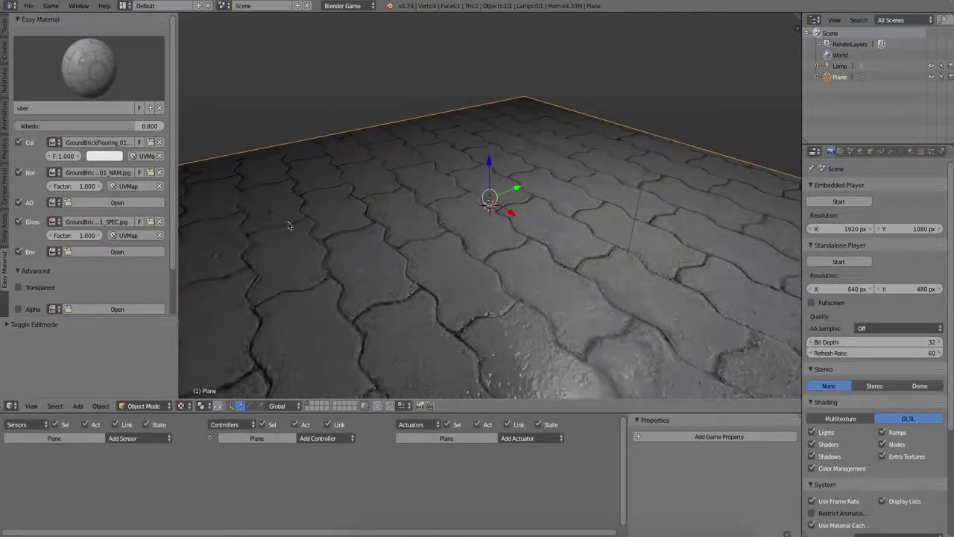
Step: Load env.png into the Env slot as the environment map
{"action": "left_click", "coordinate": [90, 254]}
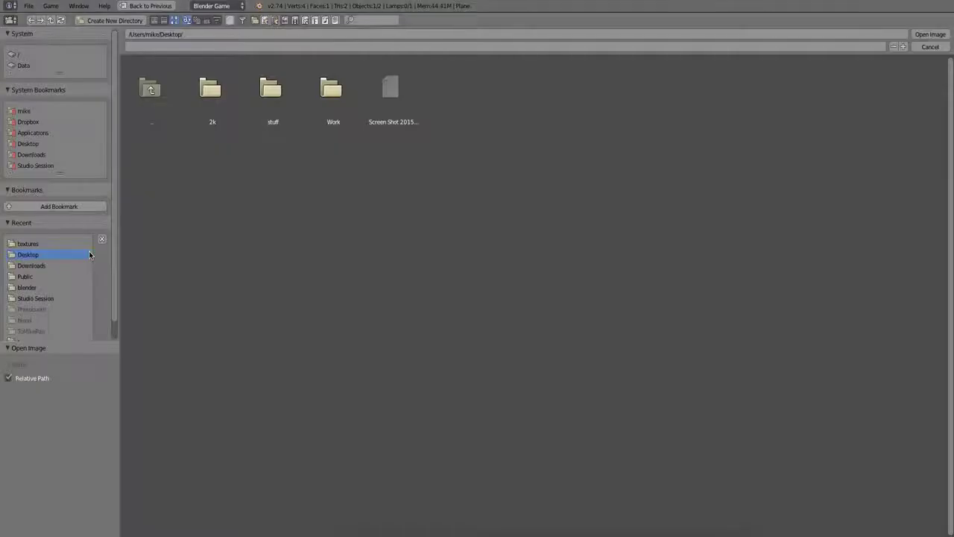
{"action": "left_click", "coordinate": [59, 244]}
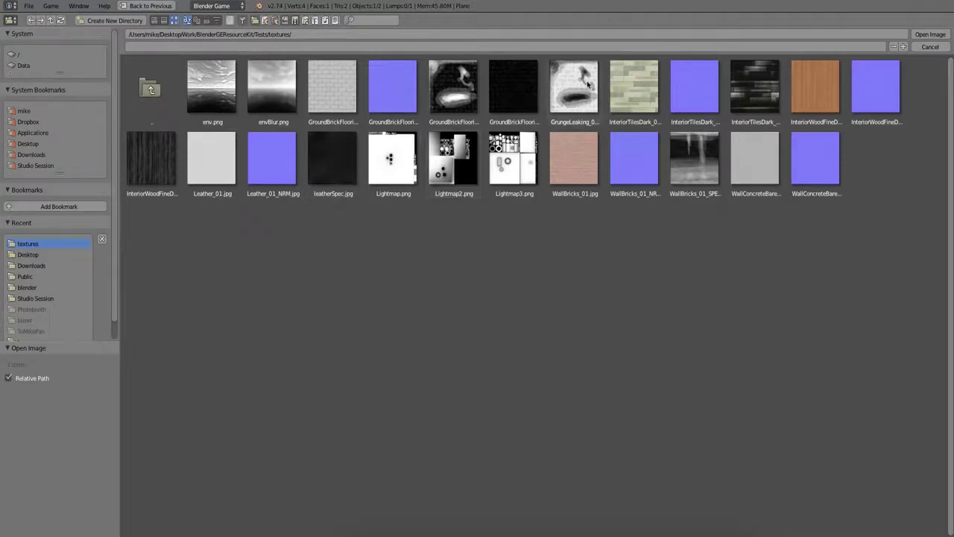
{"action": "double_click", "coordinate": [211, 86]}
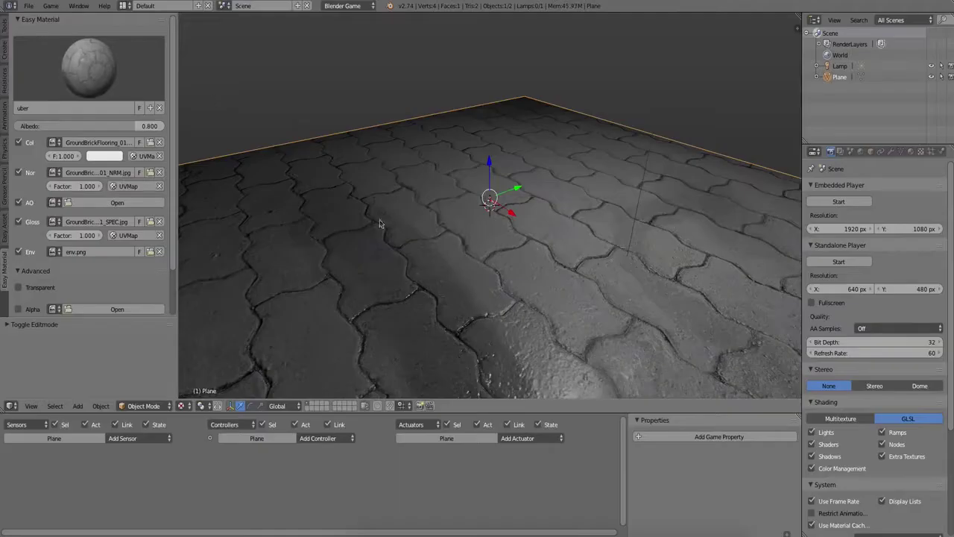
{"action": "scroll", "coordinate": [489, 201], "scroll_direction": "down", "scroll_amount": 5}
{"action": "middle_click_drag", "start_coordinate": [510, 227], "coordinate": [387, 276]}
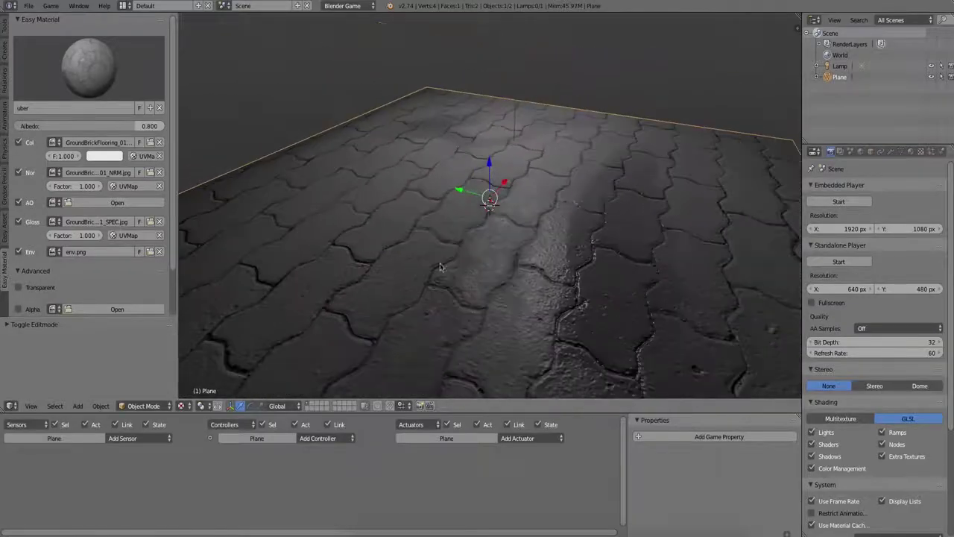
{"action": "scroll", "coordinate": [315, 275], "scroll_direction": "down", "scroll_amount": 3}
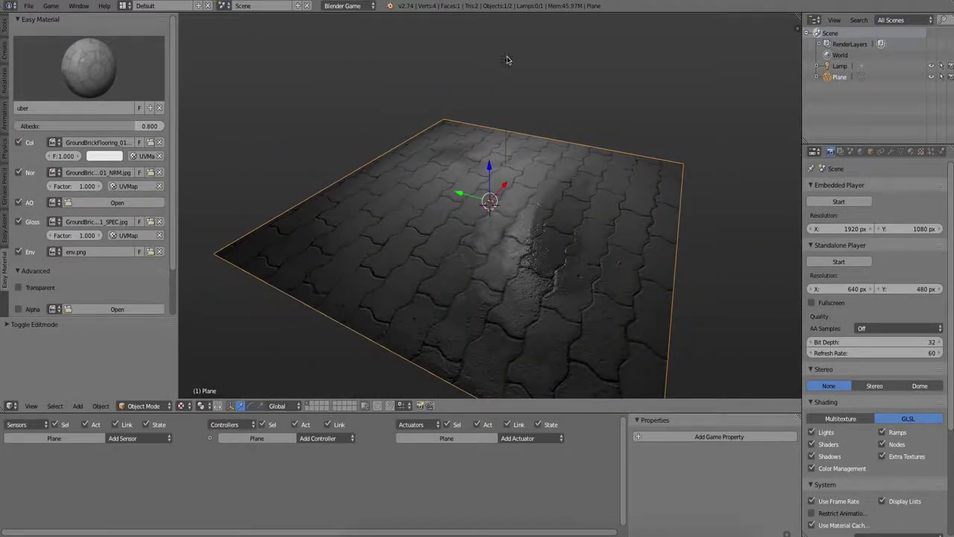
Step: Add the Easy Asset Soft Light rig of five GESoftLight lamps over the floor
{"action": "right_click", "coordinate": [507, 59]}
{"action": "key", "text": "g"}
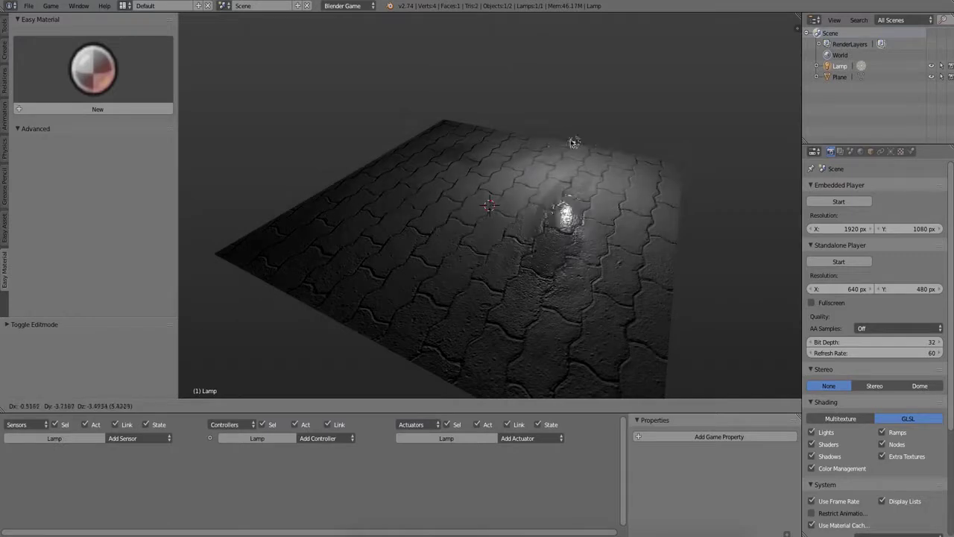
{"action": "right_click", "coordinate": [347, 97]}
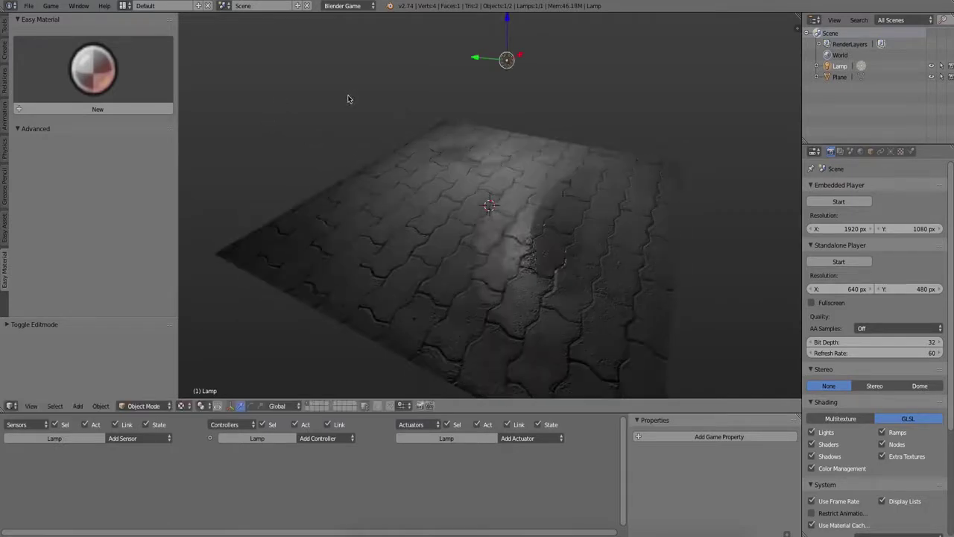
{"action": "left_click", "coordinate": [3, 232]}
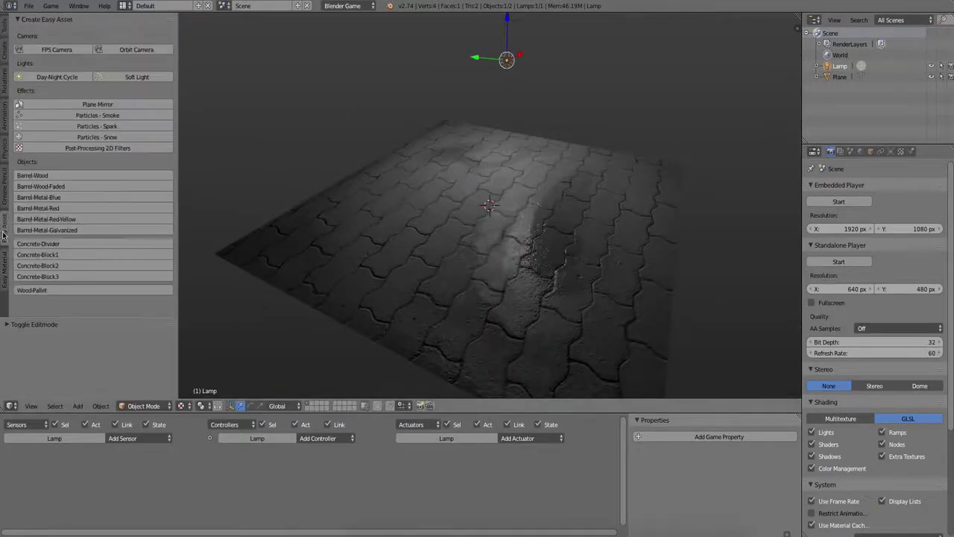
{"action": "left_click", "coordinate": [123, 78]}
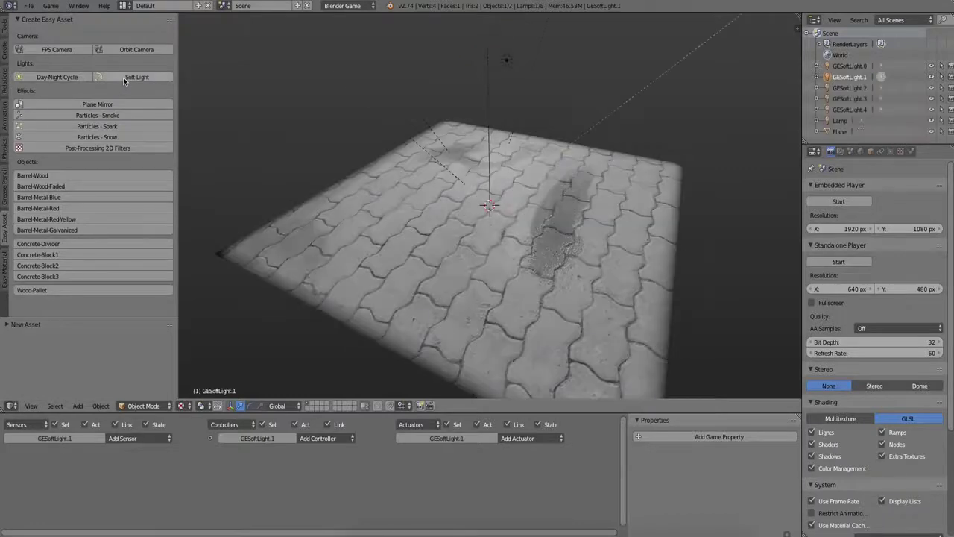
{"action": "right_click", "coordinate": [507, 60]}
{"action": "mouse_move", "coordinate": [547, 186]}
{"action": "middle_mouse_down"}
{"action": "mouse_move", "coordinate": [526, 264]}
{"action": "mouse_move", "coordinate": [307, 198]}
{"action": "mouse_move", "coordinate": [428, 194]}
{"action": "mouse_move", "coordinate": [488, 310]}
{"action": "middle_mouse_up"}
{"action": "right_click", "coordinate": [491, 313]}
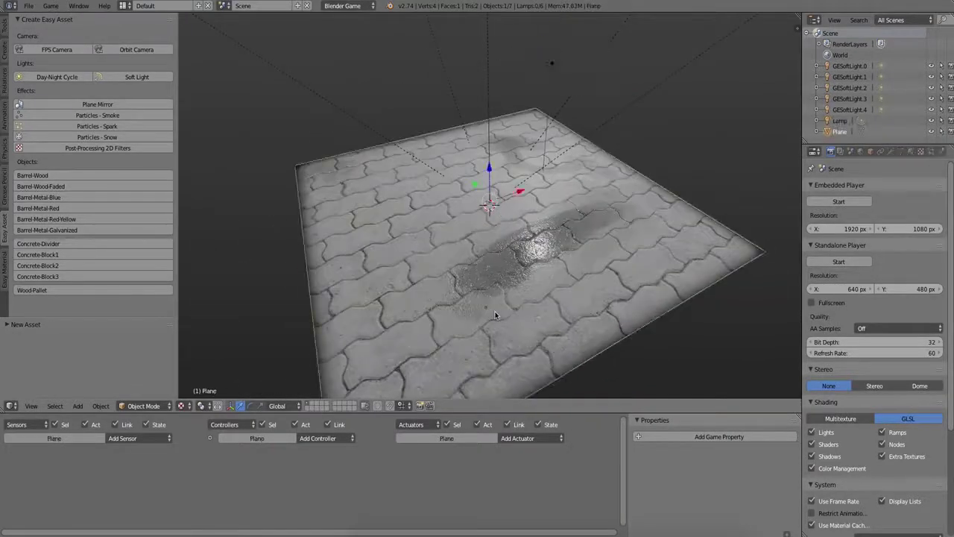
Step: Enlarge the floor, open a UV/Image Editor alongside and scale the UVs by 2.5
{"action": "key", "text": "s"}
{"action": "left_click", "coordinate": [589, 355]}
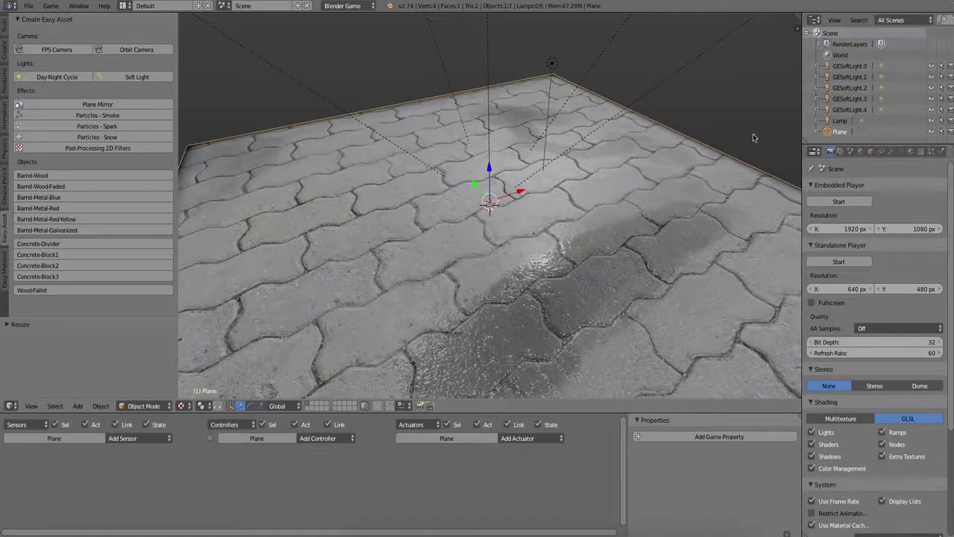
{"action": "left_click_drag", "start_coordinate": [793, 16], "coordinate": [616, 45]}
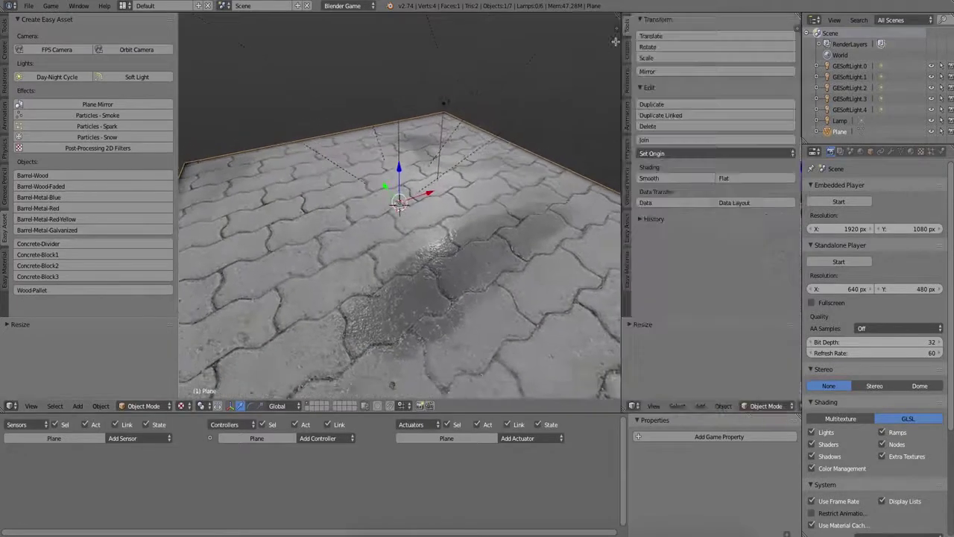
{"action": "left_click", "coordinate": [625, 407]}
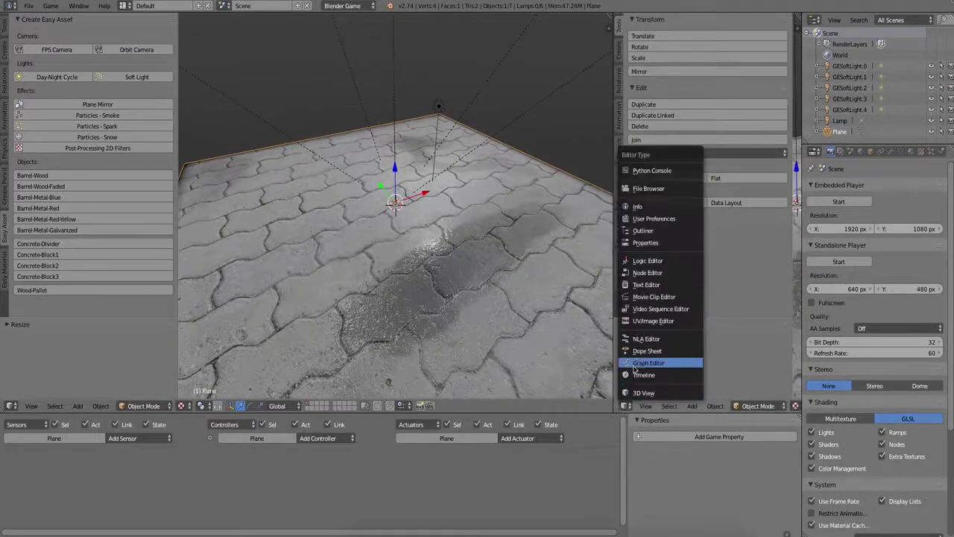
{"action": "left_click", "coordinate": [645, 322]}
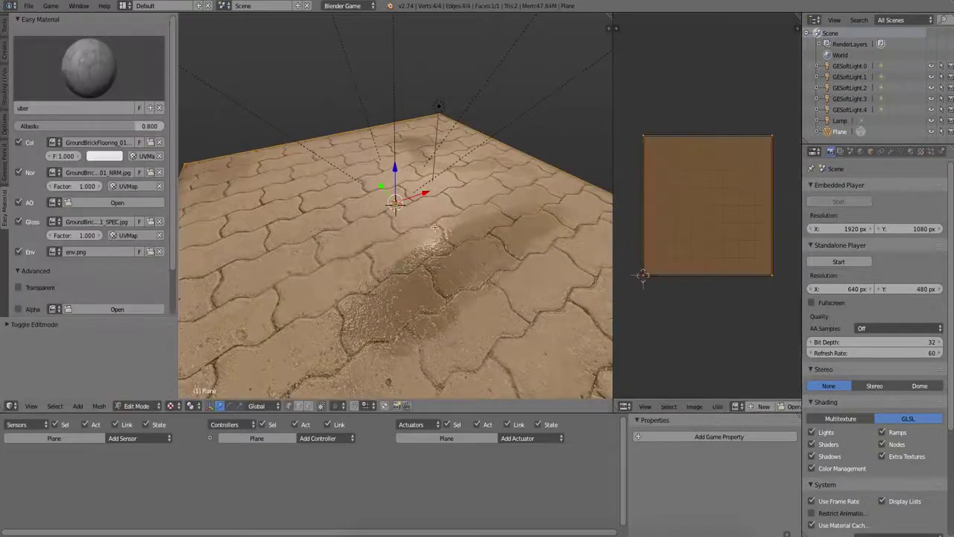
{"action": "key", "text": "Tab"}
{"action": "key", "text": "s"}
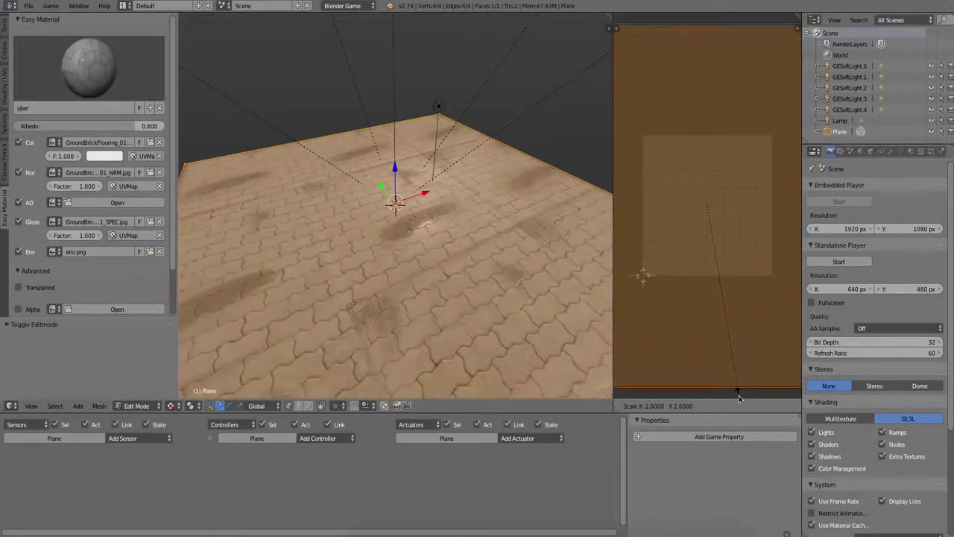
{"action": "left_click", "coordinate": [738, 397]}
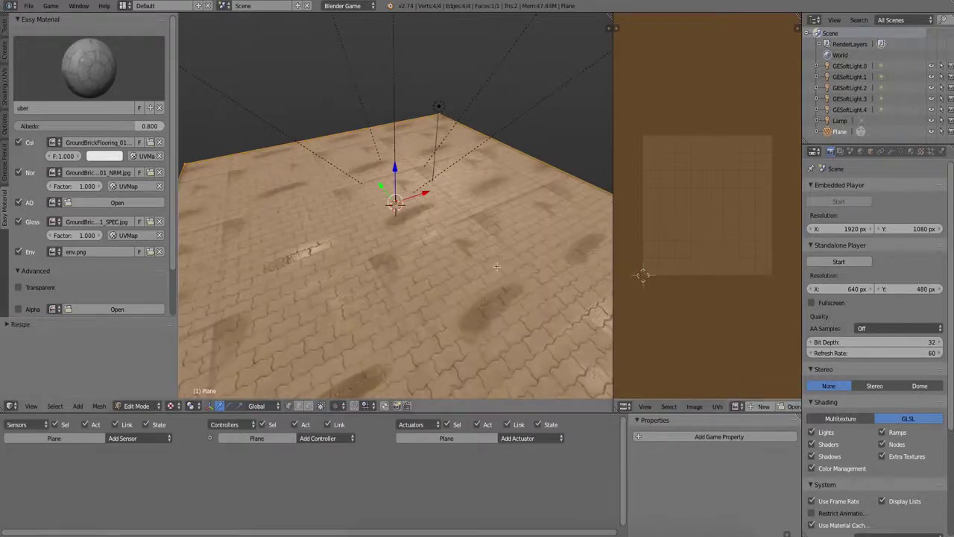
Step: In Object Data, add a second UV map and rename the maps Detail and Big
{"action": "key", "text": "Tab"}
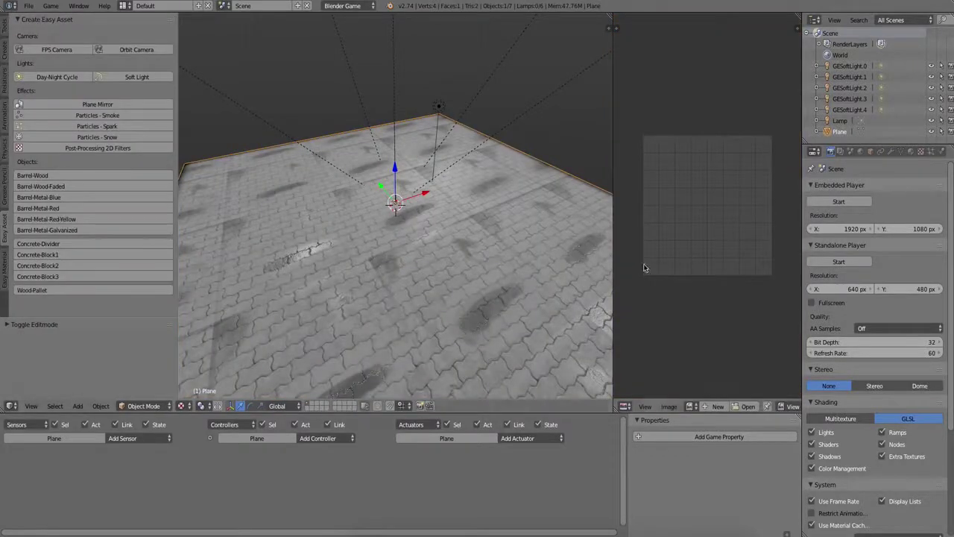
{"action": "left_click", "coordinate": [900, 152]}
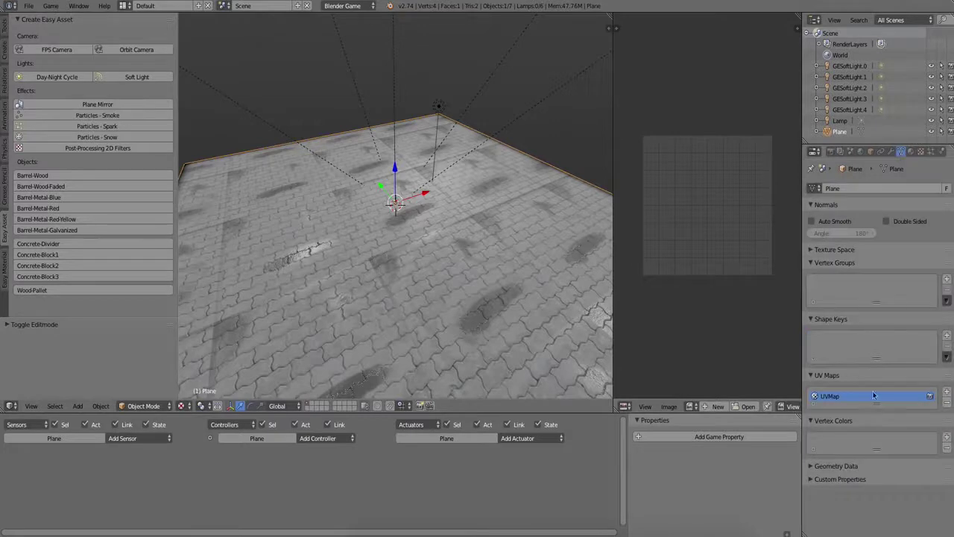
{"action": "left_click_drag", "start_coordinate": [874, 403], "coordinate": [874, 436]}
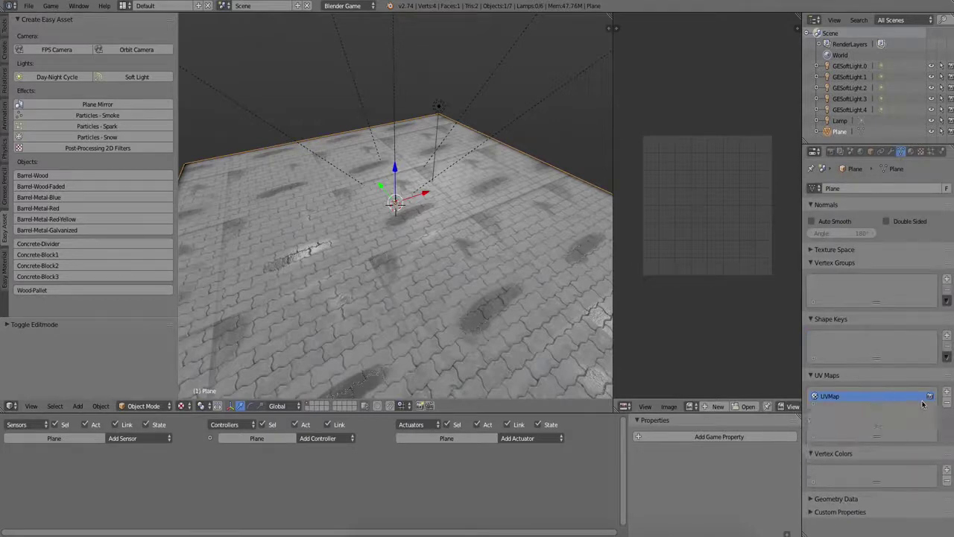
{"action": "left_click", "coordinate": [946, 395]}
{"action": "left_click", "coordinate": [844, 396]}
{"action": "double_click", "coordinate": [845, 396]}
{"action": "key", "text": "Tab"}
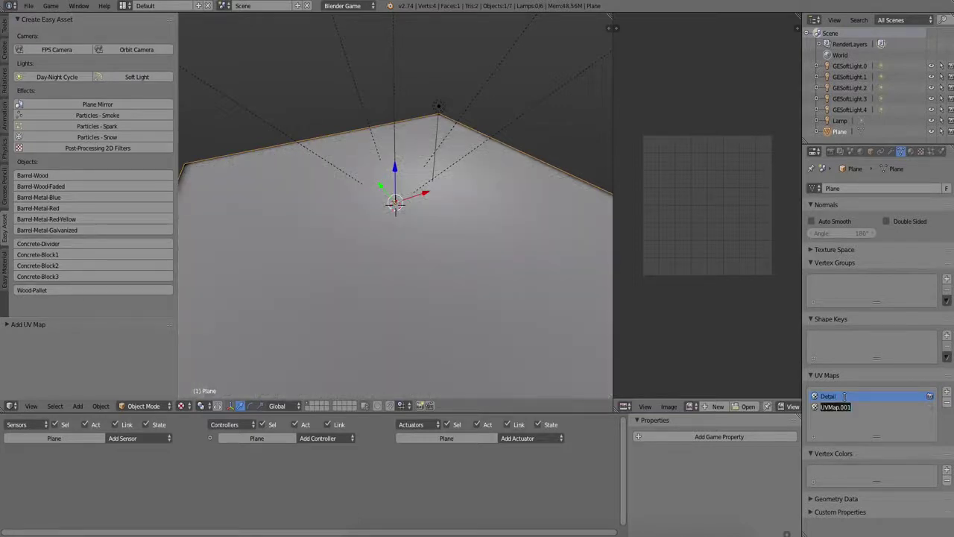
{"action": "type", "text": "1"}
Step: Set the Col and Nor textures to the Detail UV map and Gloss to Big
{"action": "left_click", "coordinate": [5, 280]}
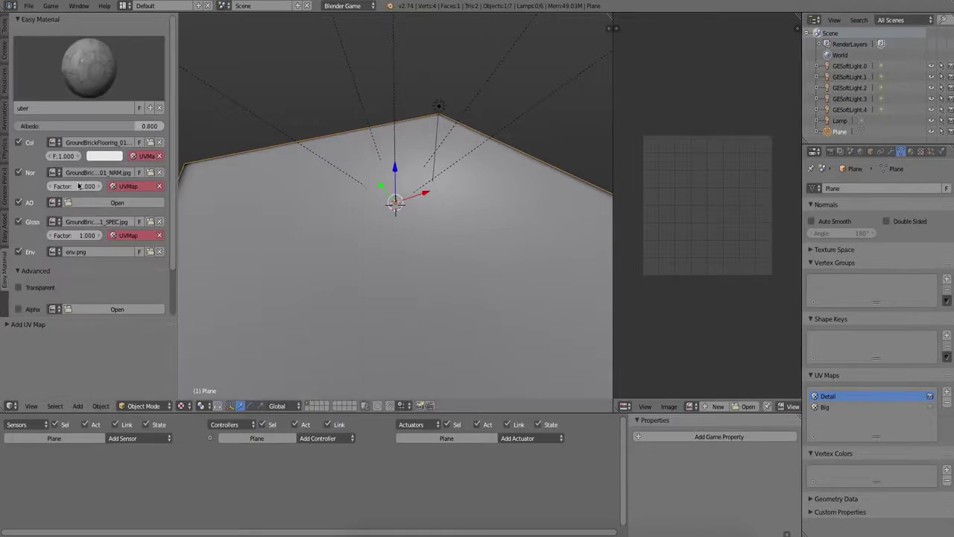
{"action": "left_click", "coordinate": [152, 156]}
{"action": "left_click", "coordinate": [149, 182]}
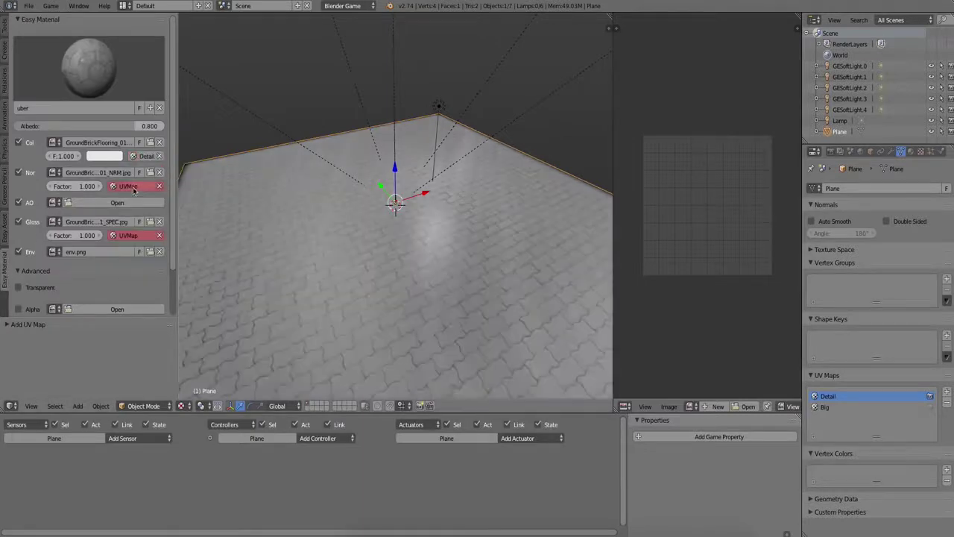
{"action": "left_click", "coordinate": [134, 213]}
{"action": "left_click", "coordinate": [131, 235]}
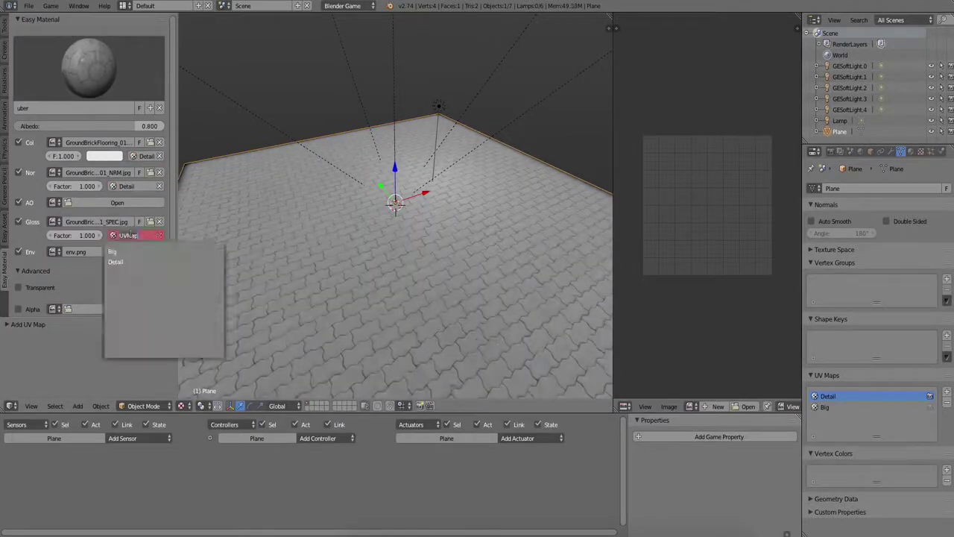
{"action": "left_click", "coordinate": [119, 252]}
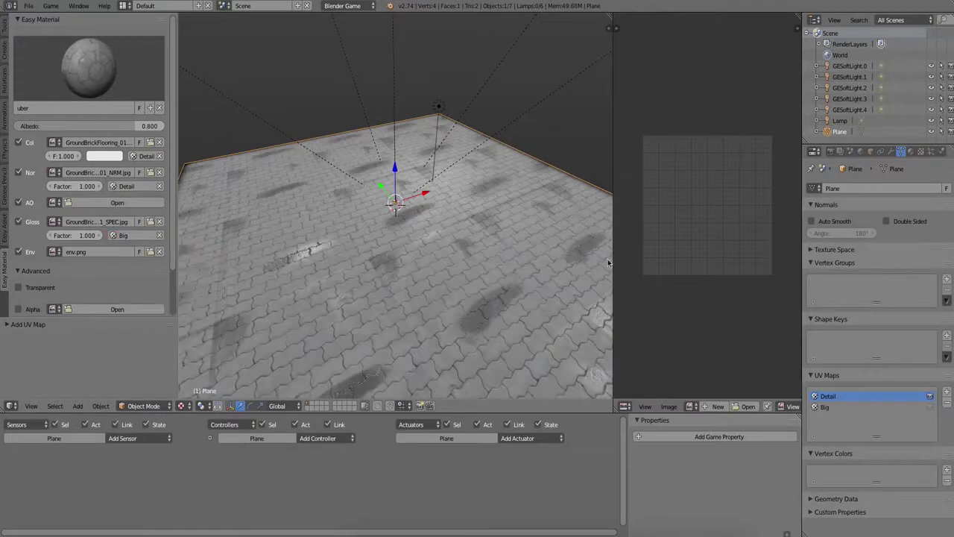
Step: Reset the Big UV map in Edit Mode so it spans the whole plane
{"action": "key", "text": "Tab"}
{"action": "left_click", "coordinate": [834, 407]}
{"action": "key", "text": "s"}
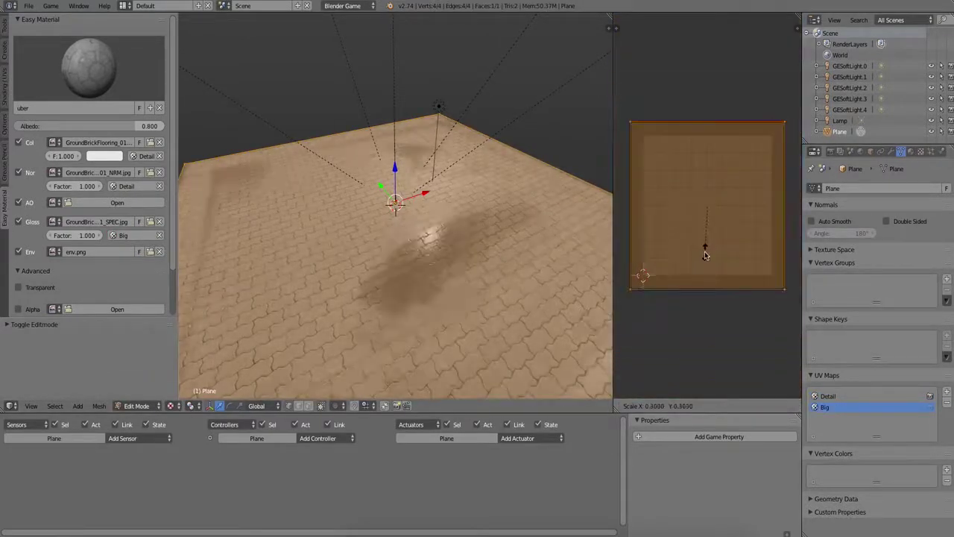
{"action": "right_click", "coordinate": [704, 253]}
{"action": "key", "text": "u"}
{"action": "left_click", "coordinate": [425, 216]}
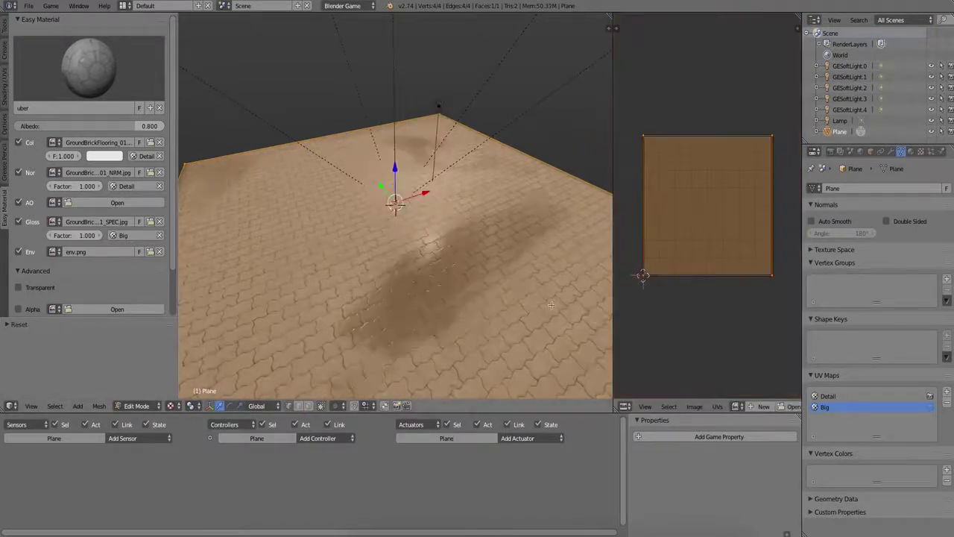
{"action": "key", "text": "Tab"}
{"action": "mouse_move", "coordinate": [463, 262]}
{"action": "middle_mouse_down"}
{"action": "mouse_move", "coordinate": [476, 328]}
{"action": "mouse_move", "coordinate": [454, 253]}
{"action": "mouse_move", "coordinate": [342, 277]}
{"action": "mouse_move", "coordinate": [364, 315]}
{"action": "mouse_move", "coordinate": [496, 340]}
{"action": "mouse_move", "coordinate": [408, 288]}
{"action": "mouse_move", "coordinate": [405, 252]}
{"action": "middle_mouse_up"}
{"action": "scroll", "coordinate": [448, 252], "scroll_direction": "up", "scroll_amount": 5}
{"action": "scroll", "coordinate": [342, 277], "scroll_direction": "down", "scroll_amount": 3}
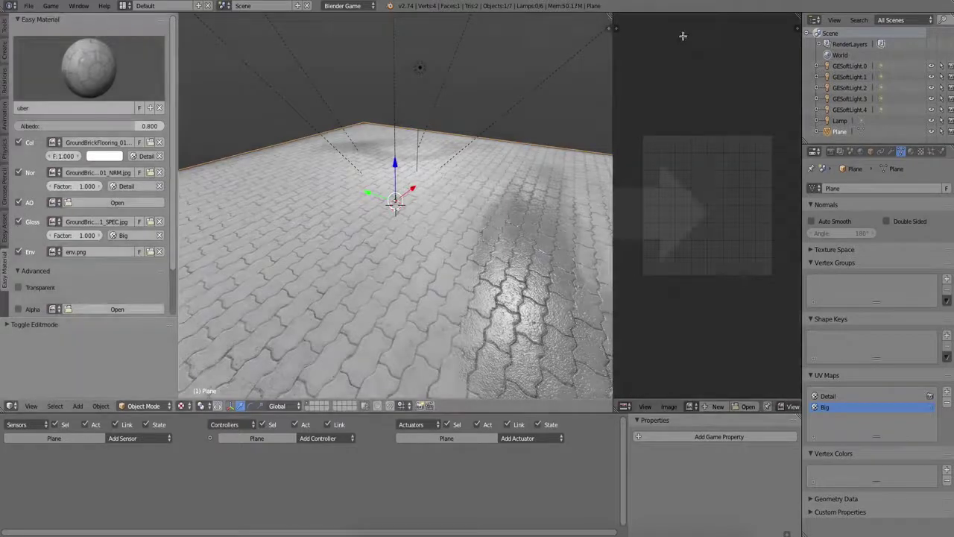
Step: Merge the UV editor away and add an Orbit Camera rig raised above the floor
{"action": "left_click_drag", "start_coordinate": [682, 36], "coordinate": [684, 37]}
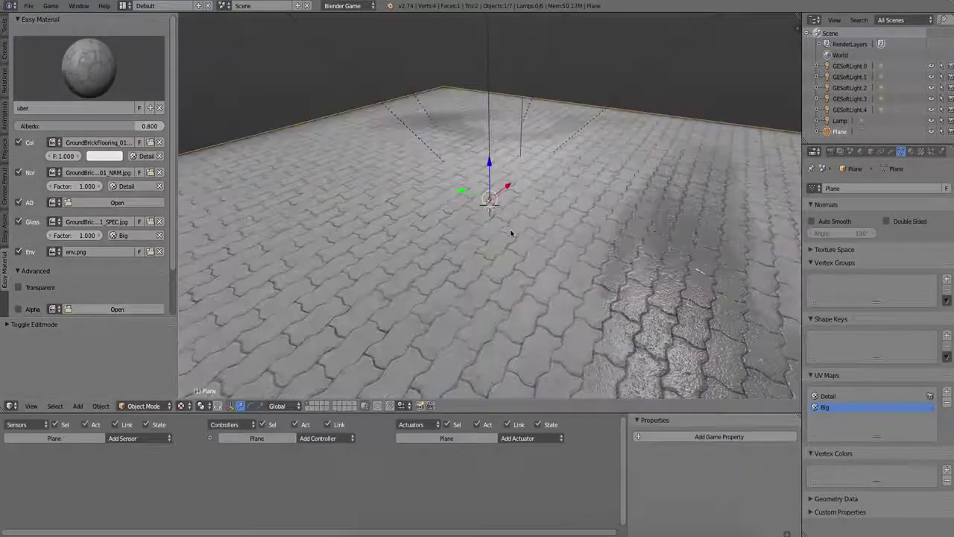
{"action": "left_click", "coordinate": [5, 237]}
{"action": "left_click", "coordinate": [121, 50]}
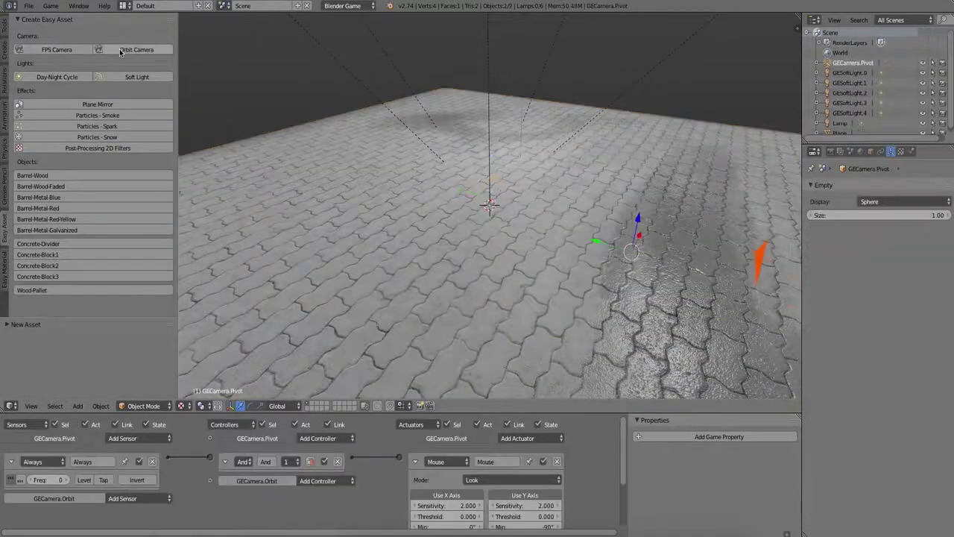
{"action": "key", "text": "z"}
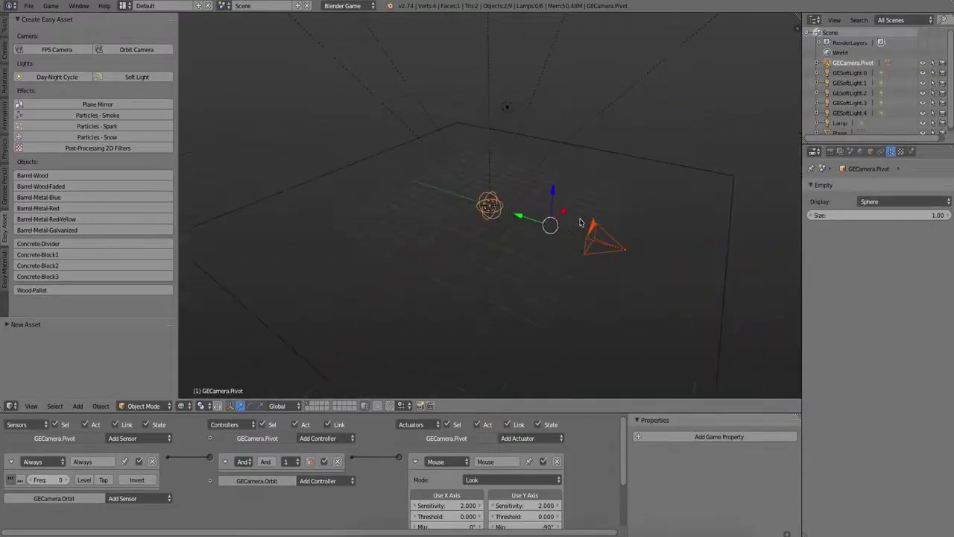
{"action": "key", "text": "g"}
{"action": "left_click", "coordinate": [561, 159]}
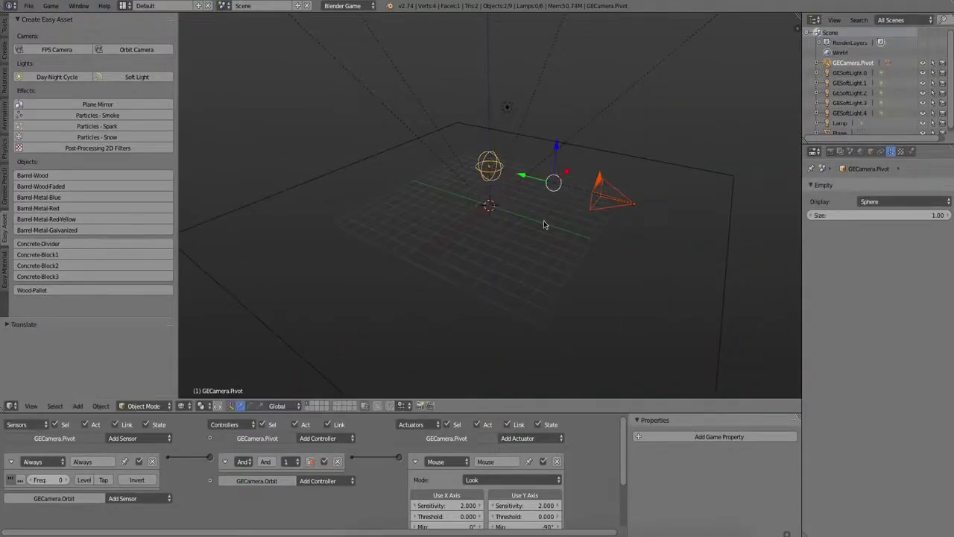
Step: Look through the camera in textured view and test-run the game, then stop it
{"action": "key", "text": "KP_0"}
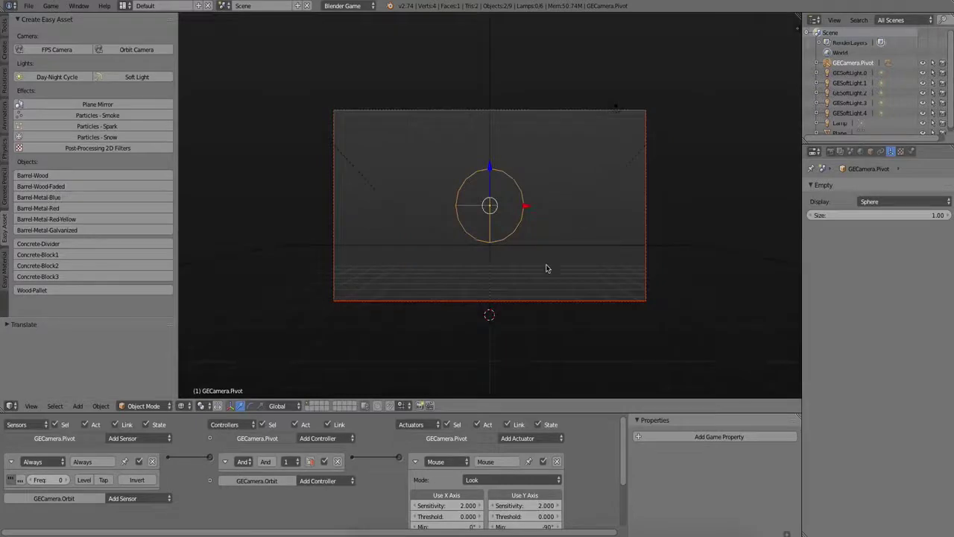
{"action": "key", "text": "alt+z"}
{"action": "key", "text": "p"}
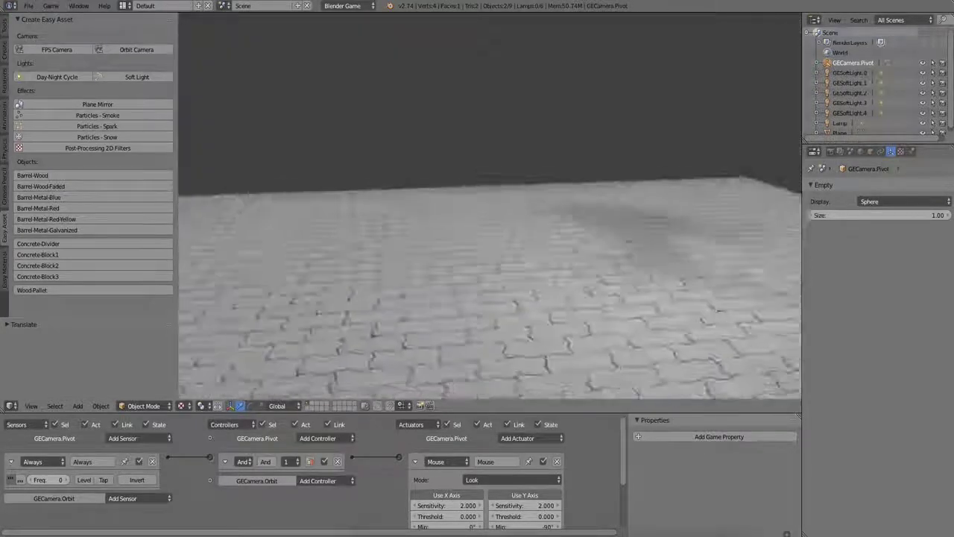
{"action": "key", "text": "Escape"}
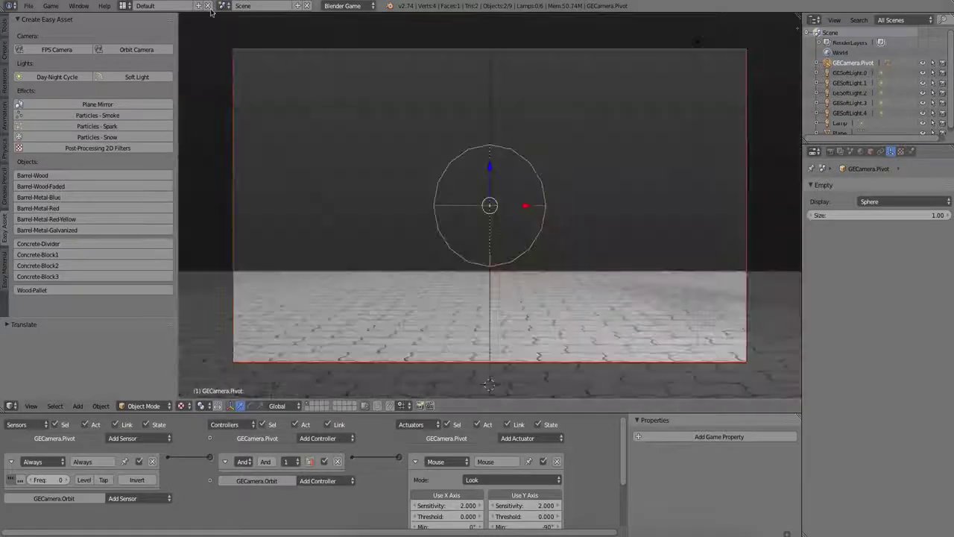
{"action": "left_click", "coordinate": [51, 6]}
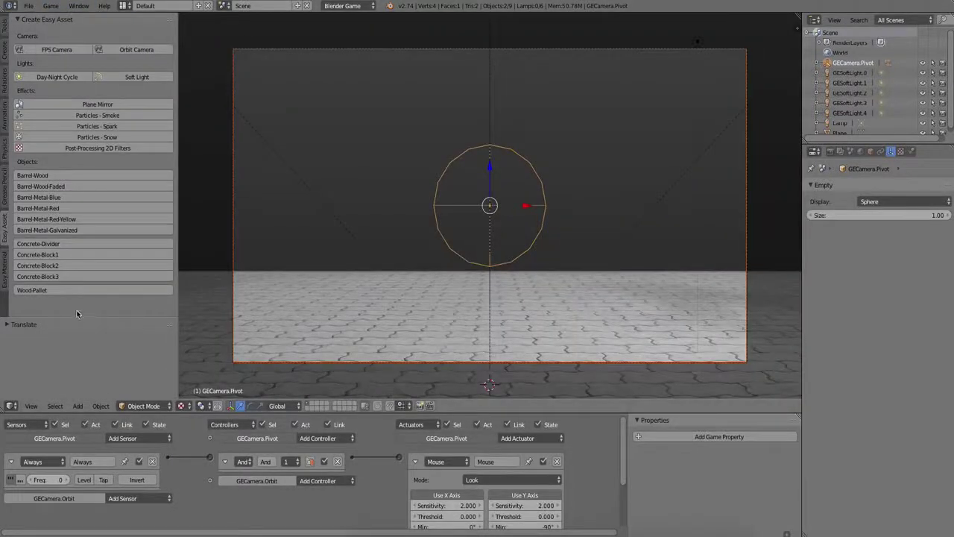
Step: Add a concrete divider, raise it and place it at the floor's top-left corner
{"action": "left_click", "coordinate": [53, 244]}
{"action": "middle_click_drag", "start_coordinate": [607, 302], "coordinate": [537, 305]}
{"action": "scroll", "coordinate": [525, 301], "scroll_direction": "up", "scroll_amount": 2}
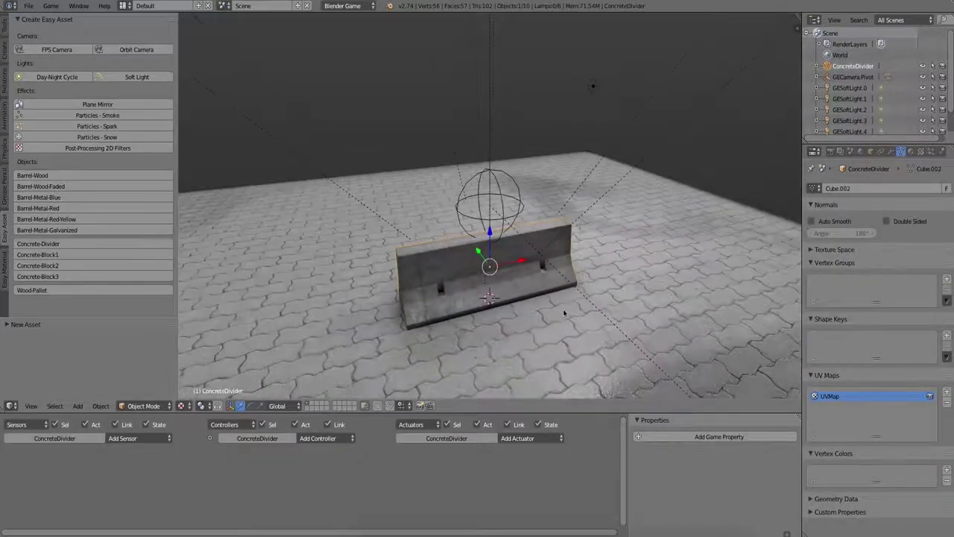
{"action": "left_click_drag", "start_coordinate": [489, 249], "coordinate": [490, 237]}
{"action": "key", "text": "KP_7"}
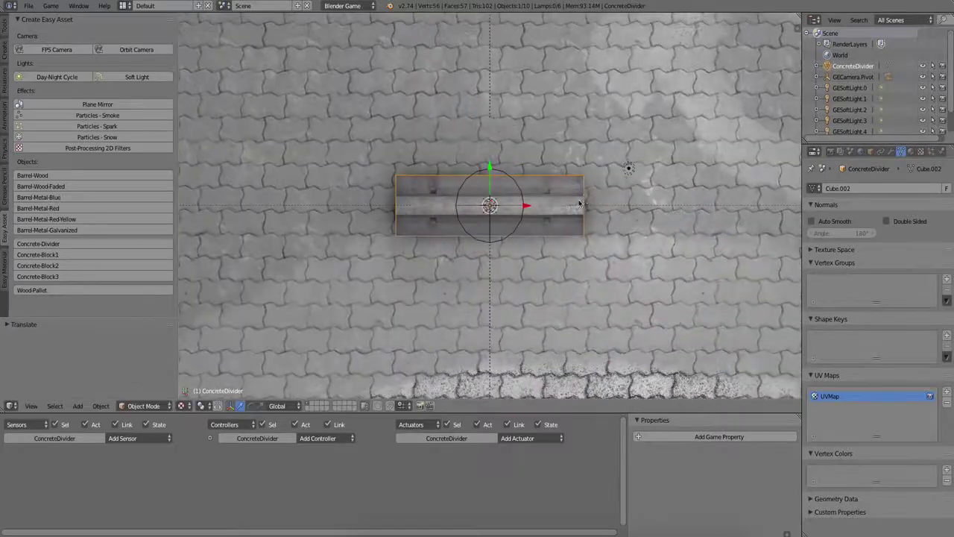
{"action": "scroll", "coordinate": [585, 190], "scroll_direction": "down", "scroll_amount": 4}
{"action": "scroll", "coordinate": [585, 191], "scroll_direction": "down", "scroll_amount": 1}
{"action": "key", "text": "g"}
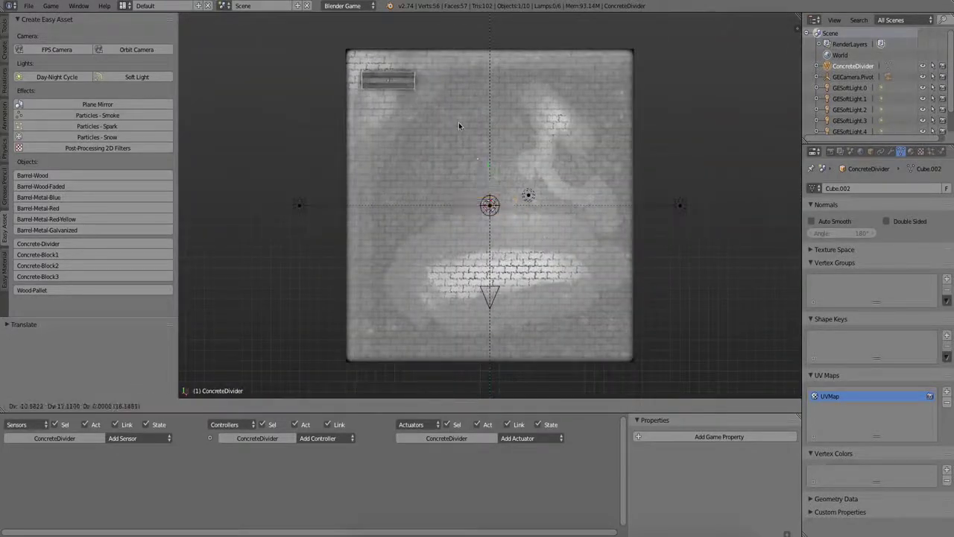
{"action": "left_click", "coordinate": [458, 119]}
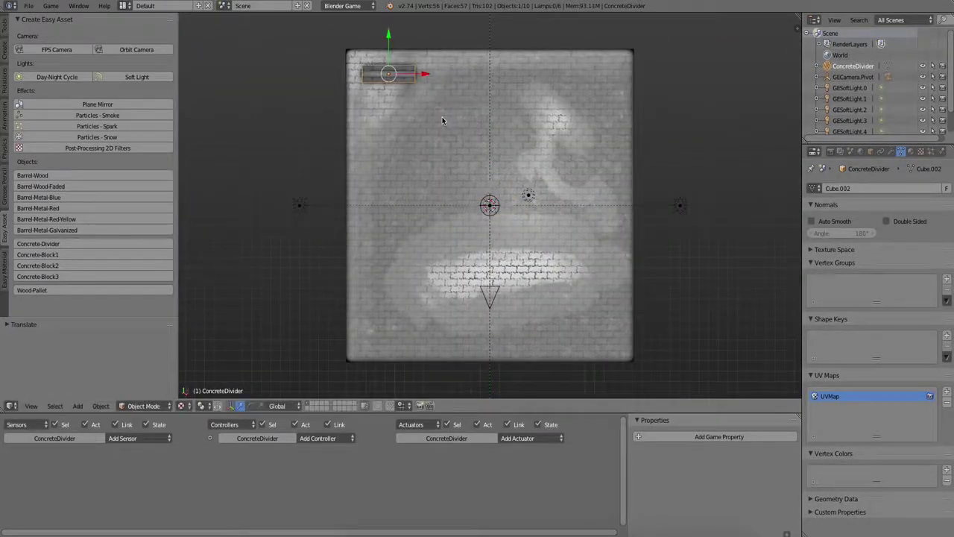
Step: Duplicate the divider to the other three corners and the side edges, rotating the side copy
{"action": "key", "text": "shift+d"}
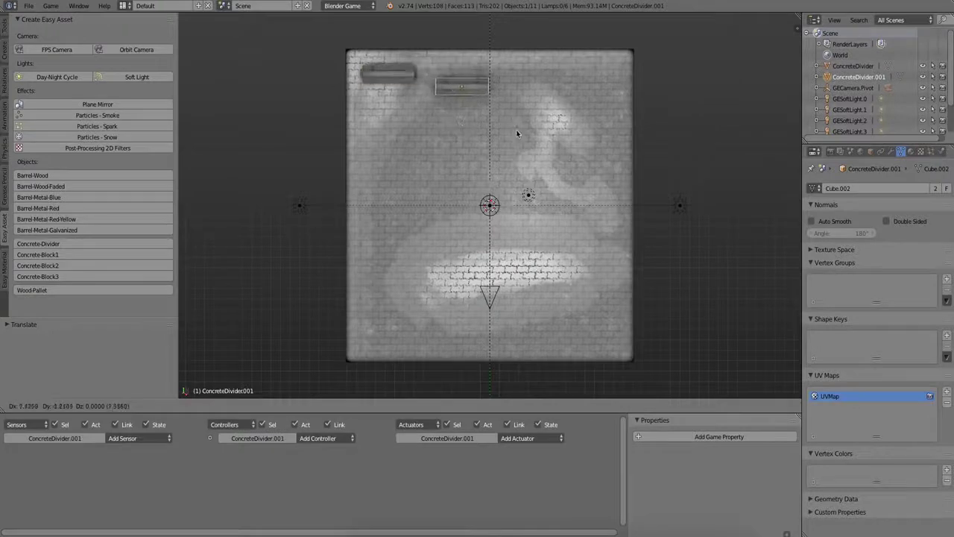
{"action": "left_click", "coordinate": [645, 125]}
{"action": "key", "text": "alt+d"}
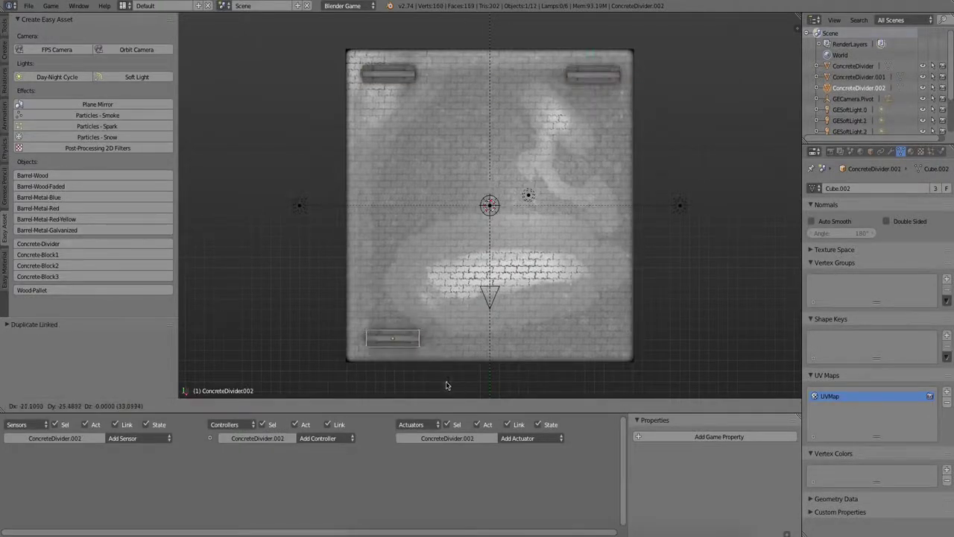
{"action": "left_click", "coordinate": [445, 385]}
{"action": "key", "text": "alt+d"}
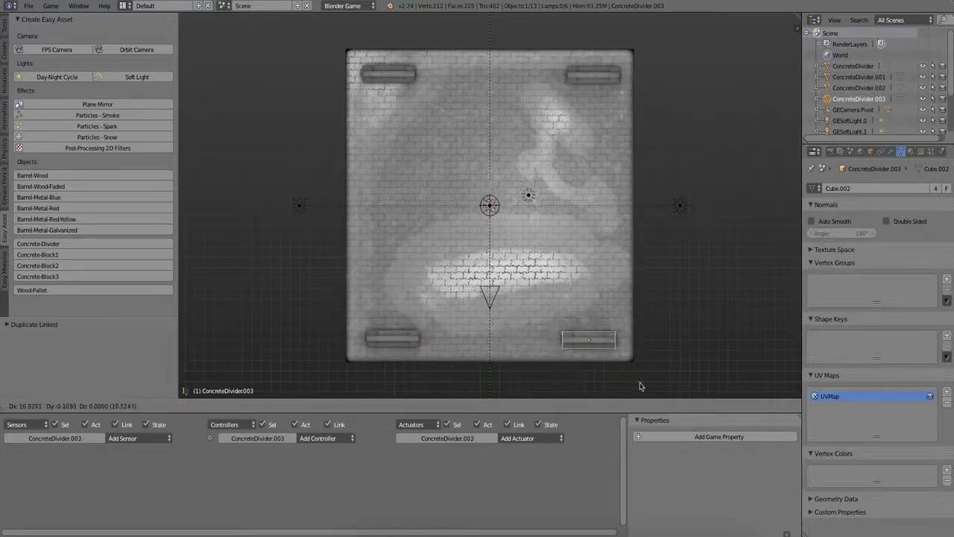
{"action": "left_click", "coordinate": [639, 386]}
{"action": "key", "text": "alt+d"}
{"action": "left_click", "coordinate": [427, 261]}
{"action": "key", "text": "r"}
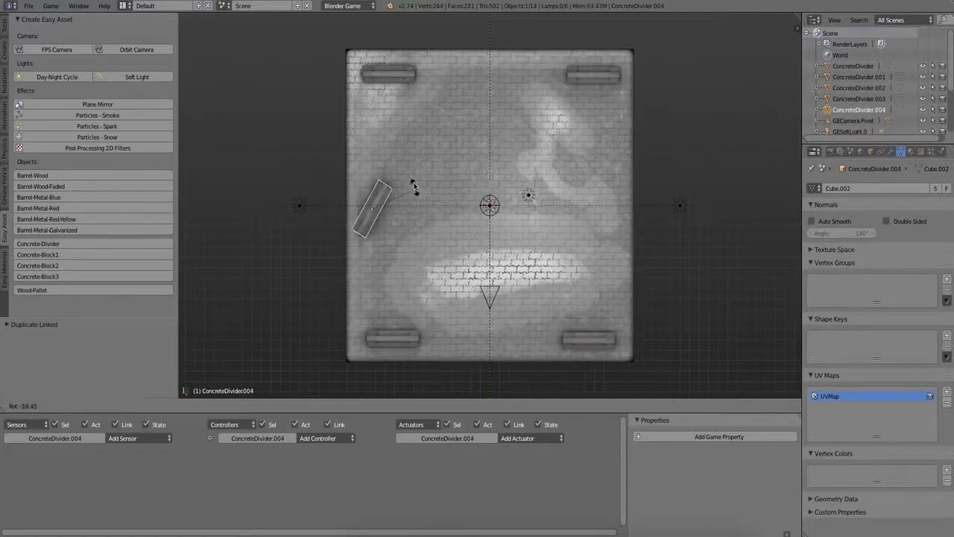
{"action": "left_click", "coordinate": [400, 161]}
{"action": "key", "text": "alt+d"}
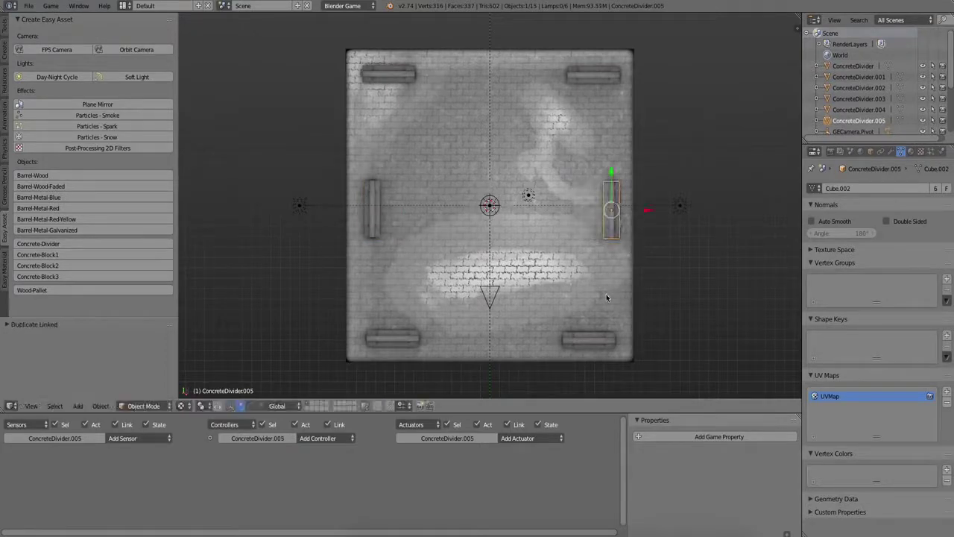
Step: Preview the scene by running the game from the camera view
{"action": "mouse_move", "coordinate": [604, 298]}
{"action": "middle_mouse_down"}
{"action": "mouse_move", "coordinate": [471, 232]}
{"action": "mouse_move", "coordinate": [397, 220]}
{"action": "middle_mouse_up"}
{"action": "scroll", "coordinate": [471, 231], "scroll_direction": "up", "scroll_amount": 4}
{"action": "key", "text": "KP_0"}
{"action": "key", "text": "p"}
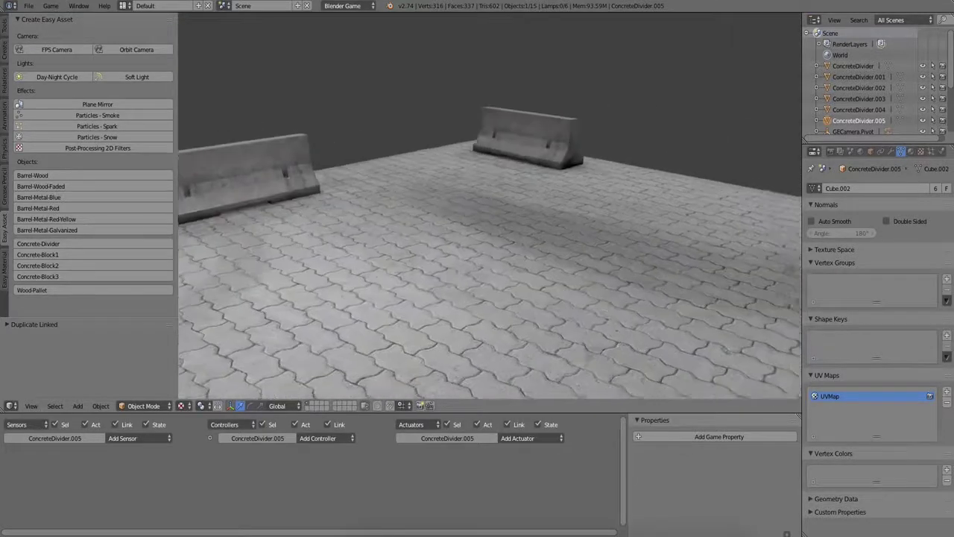
Step: Stop the game and drop the BarrelWood2 wooden barrel near the floor's centre
{"action": "key", "text": "Escape"}
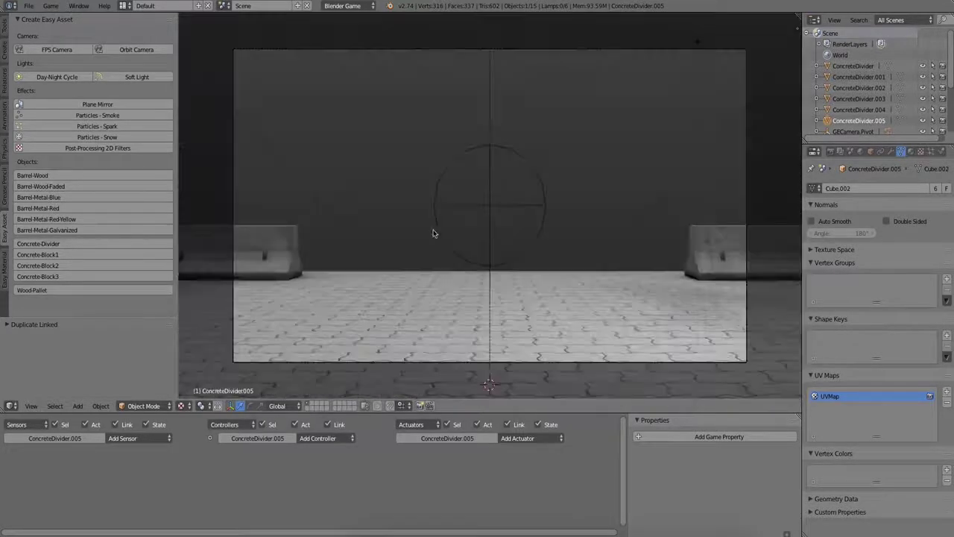
{"action": "left_click", "coordinate": [62, 187]}
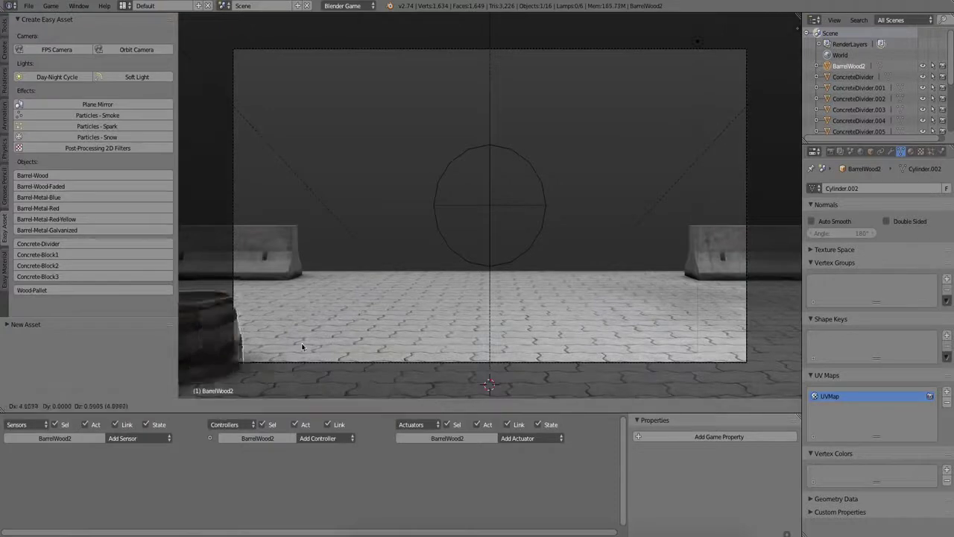
{"action": "left_click", "coordinate": [500, 275]}
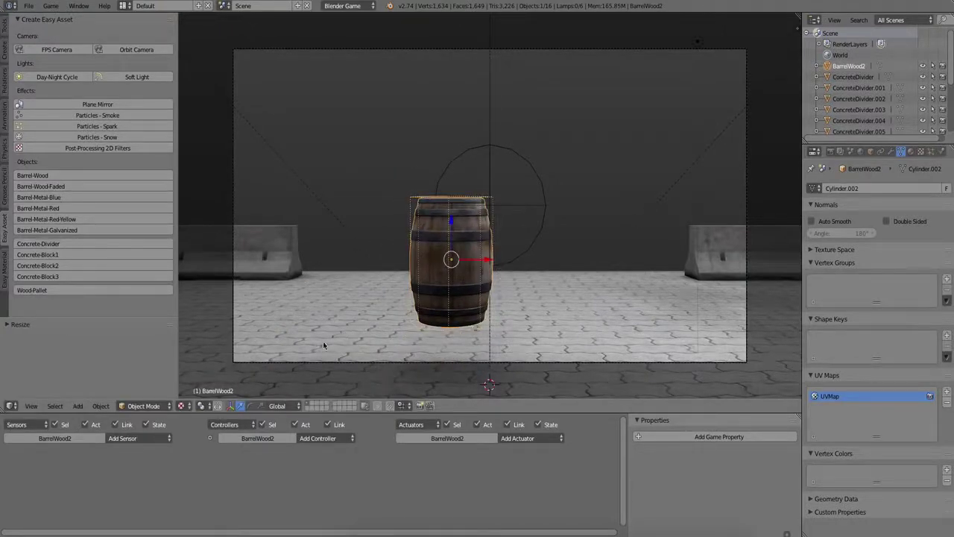
Step: Move the barrel to layer 2 and return to layer 1
{"action": "key", "text": "m"}
{"action": "key", "text": "2"}
{"action": "key", "text": "2"}
{"action": "key", "text": "1"}
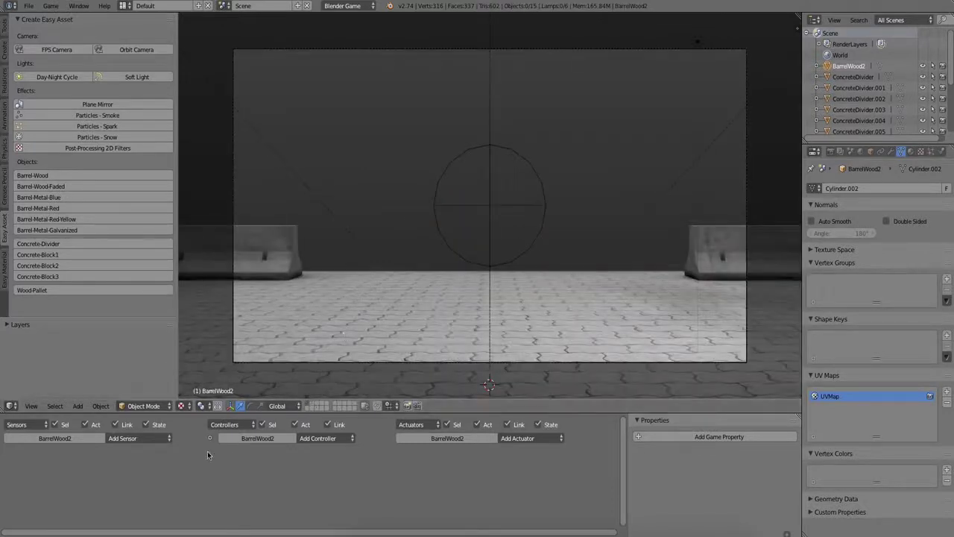
Step: Give GECamera.Orbit a Keyboard sensor linked to an Edit Object actuator
{"action": "right_click", "coordinate": [269, 364]}
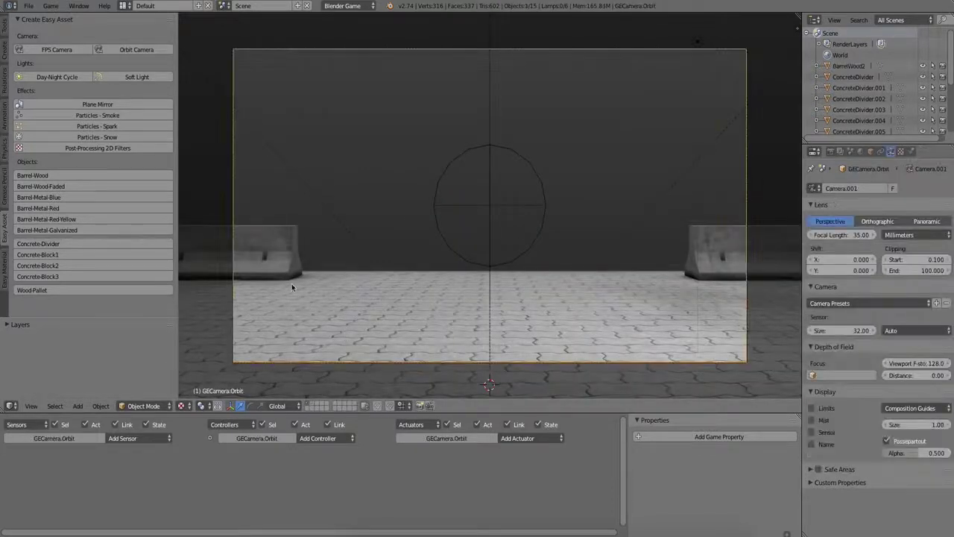
{"action": "left_click", "coordinate": [138, 440]}
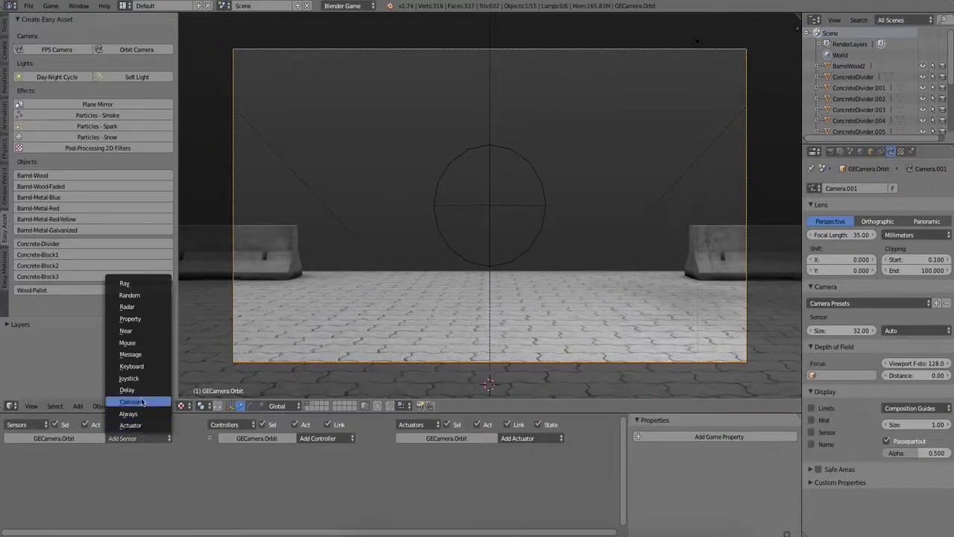
{"action": "left_click", "coordinate": [131, 366]}
{"action": "left_click", "coordinate": [534, 438]}
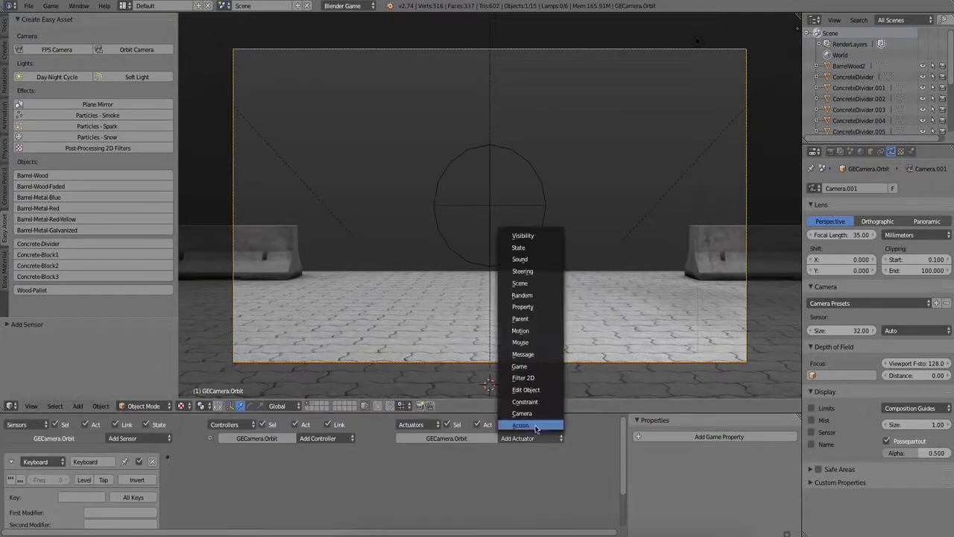
{"action": "left_click", "coordinate": [535, 389]}
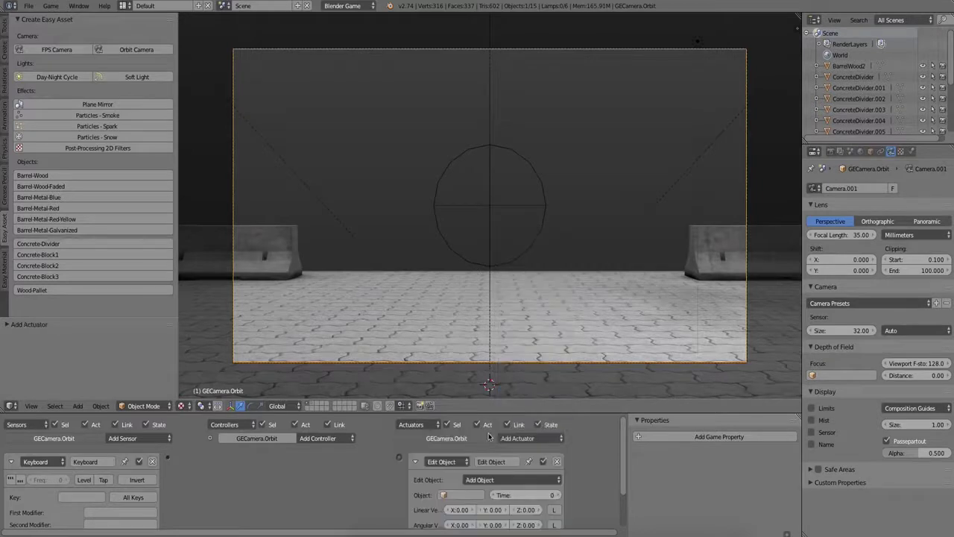
{"action": "left_click_drag", "start_coordinate": [489, 412], "coordinate": [490, 327]}
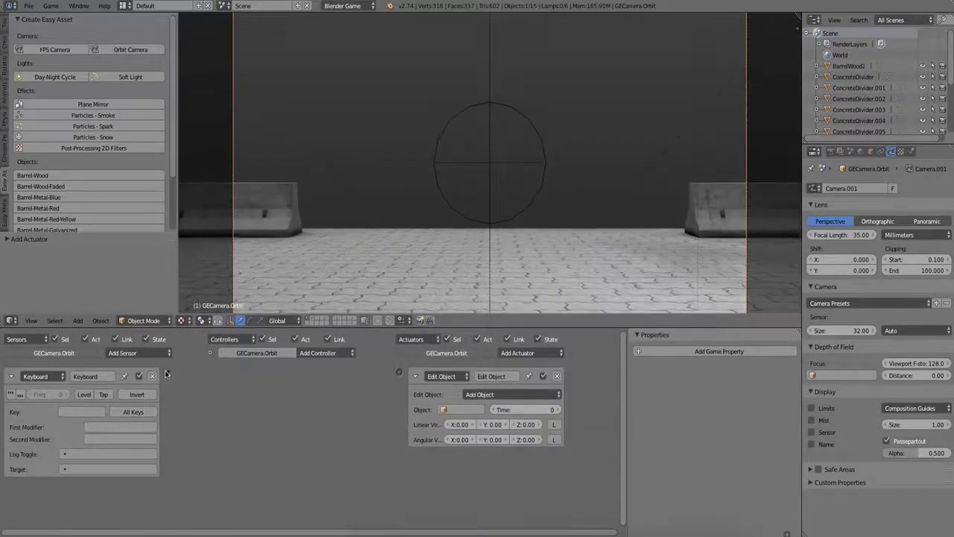
{"action": "left_click_drag", "start_coordinate": [166, 374], "coordinate": [398, 373]}
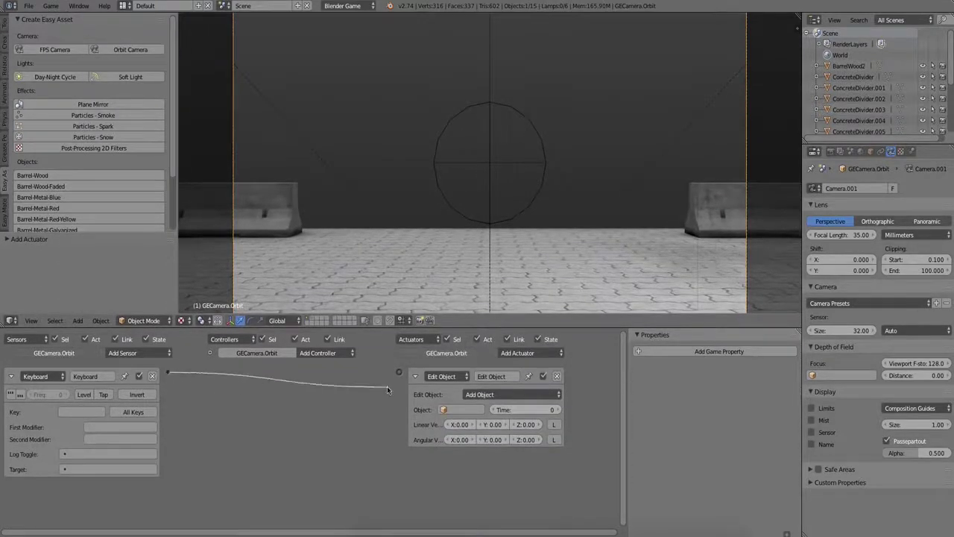
Step: Trigger on Spacebar and add BarrelWood2 with time 1000 and Z velocity -50
{"action": "left_click", "coordinate": [62, 414]}
{"action": "key", "text": "space"}
{"action": "left_click", "coordinate": [468, 410]}
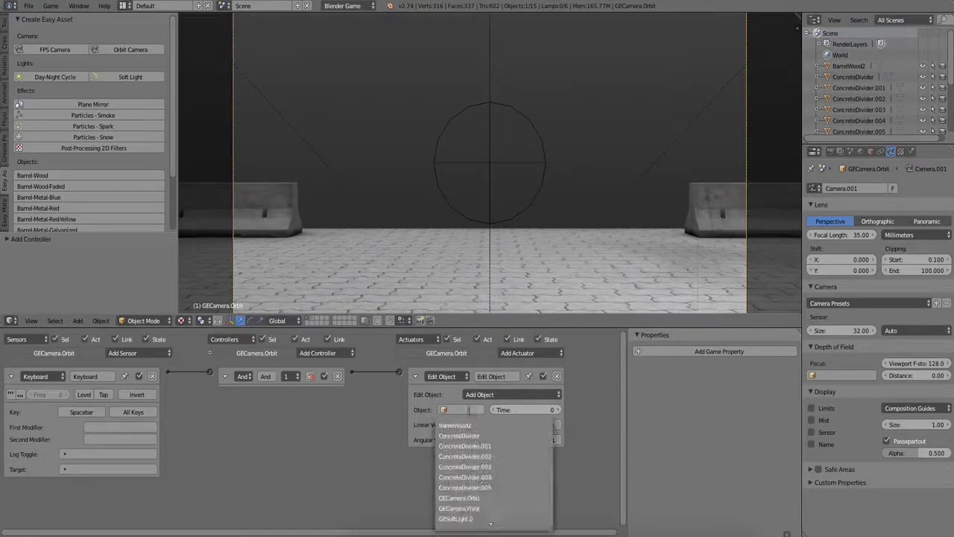
{"action": "left_click", "coordinate": [467, 425]}
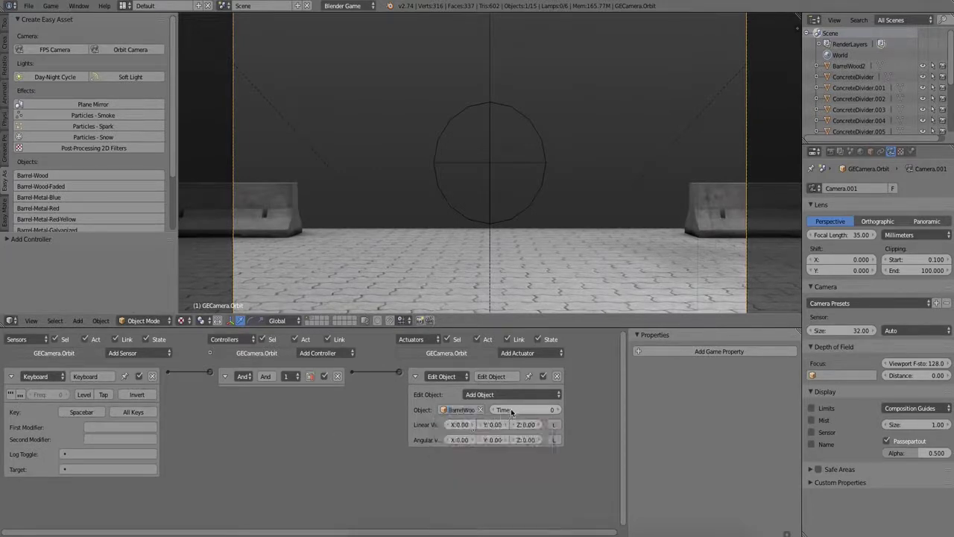
{"action": "mouse_move", "coordinate": [522, 409]}
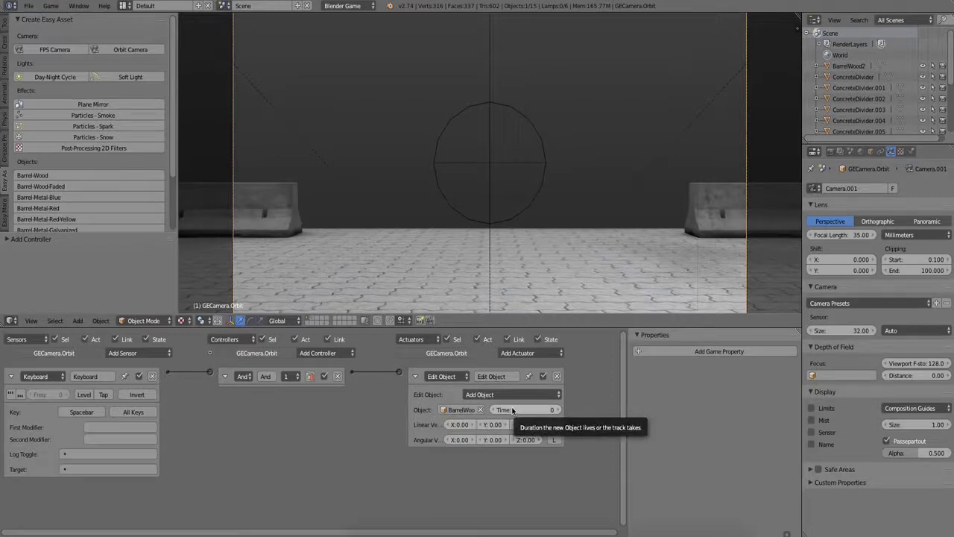
{"action": "left_click", "coordinate": [512, 410]}
{"action": "type", "text": "1000"}
{"action": "key", "text": "Return"}
{"action": "left_click", "coordinate": [531, 430]}
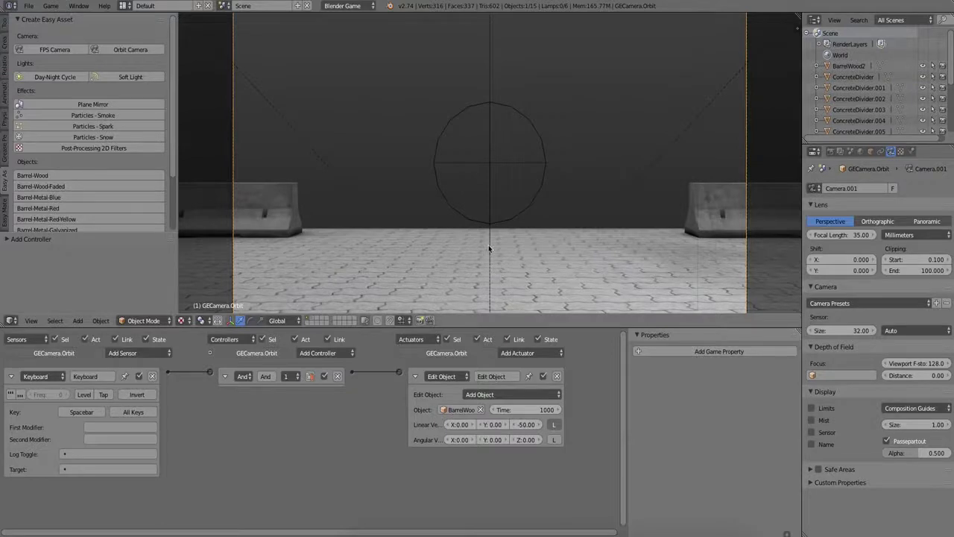
Step: Test-run the game and fire a barrel with the spacebar
{"action": "key", "text": "p"}
{"action": "key", "text": "space"}
{"action": "key", "text": "space"}
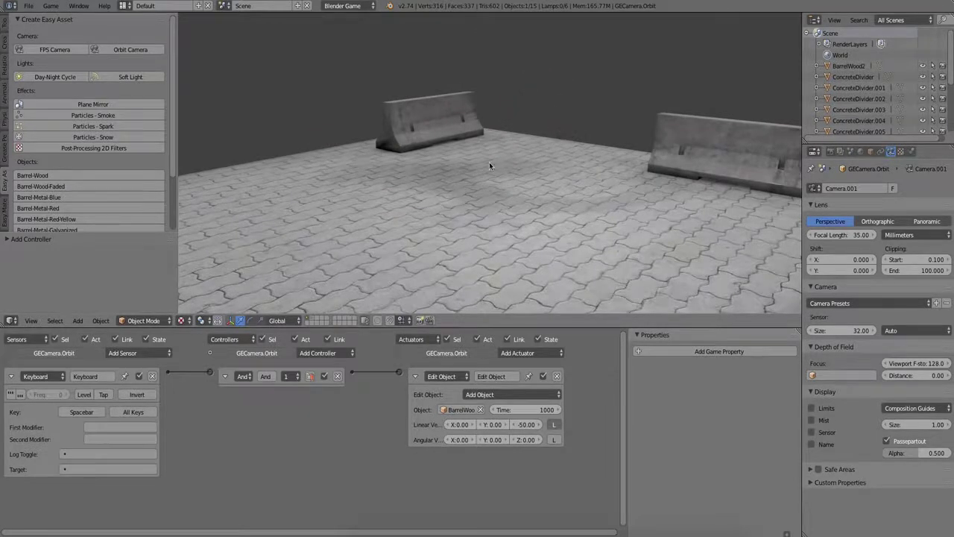
{"action": "key", "text": "Escape"}
Step: Enable the sensor's positive pulse at frequency 10 and test holding spacebar
{"action": "left_click", "coordinate": [11, 394]}
{"action": "left_click", "coordinate": [52, 393]}
{"action": "key", "text": "Return"}
{"action": "key", "text": "p"}
{"action": "key", "text": "space"}
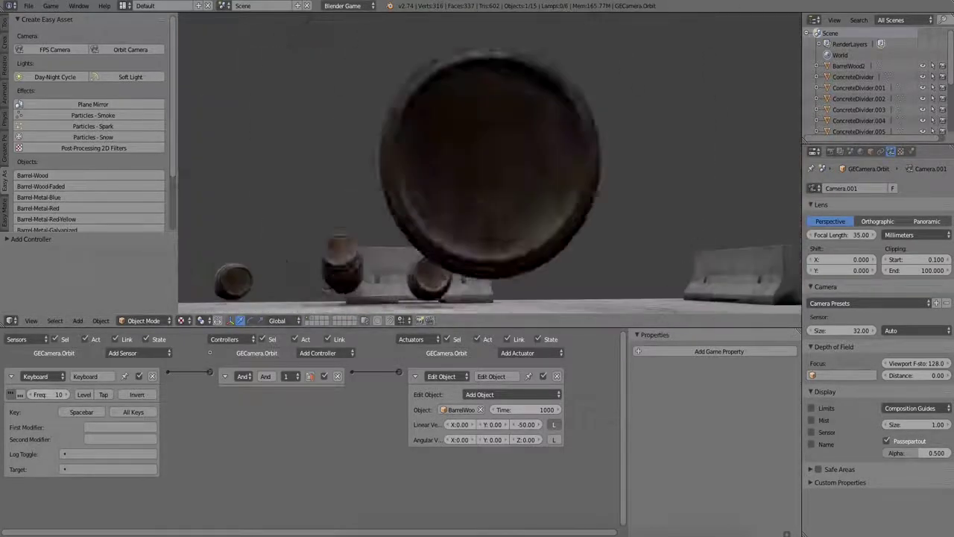
{"action": "key", "text": "space"}
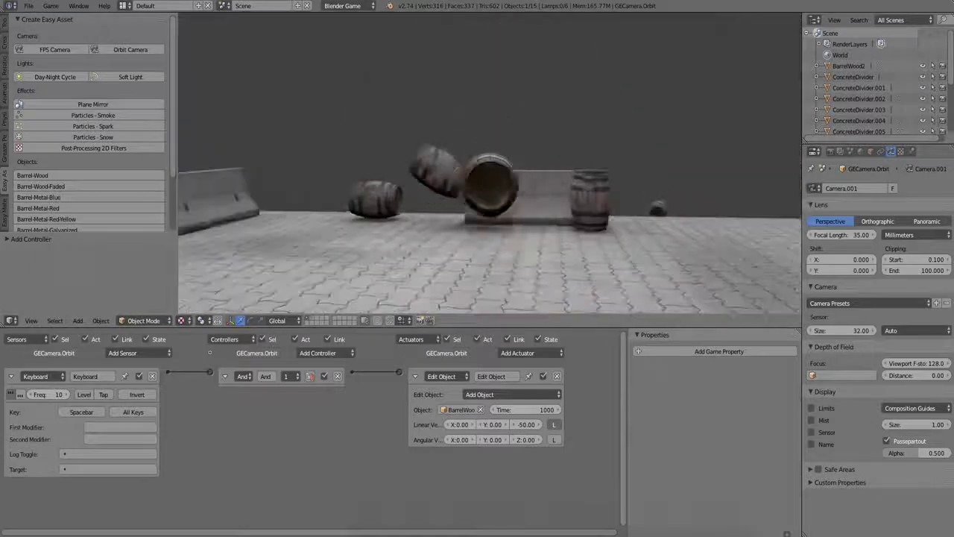
{"action": "key", "text": "Escape"}
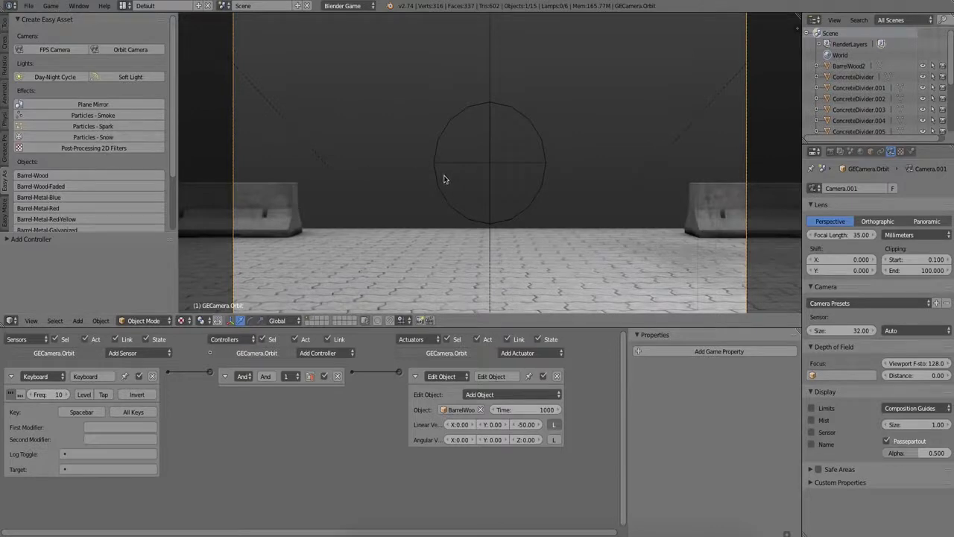
Step: Isolate the wooden barrel in local view and add a Particles - Smoke emitter above it
{"action": "key", "text": "p"}
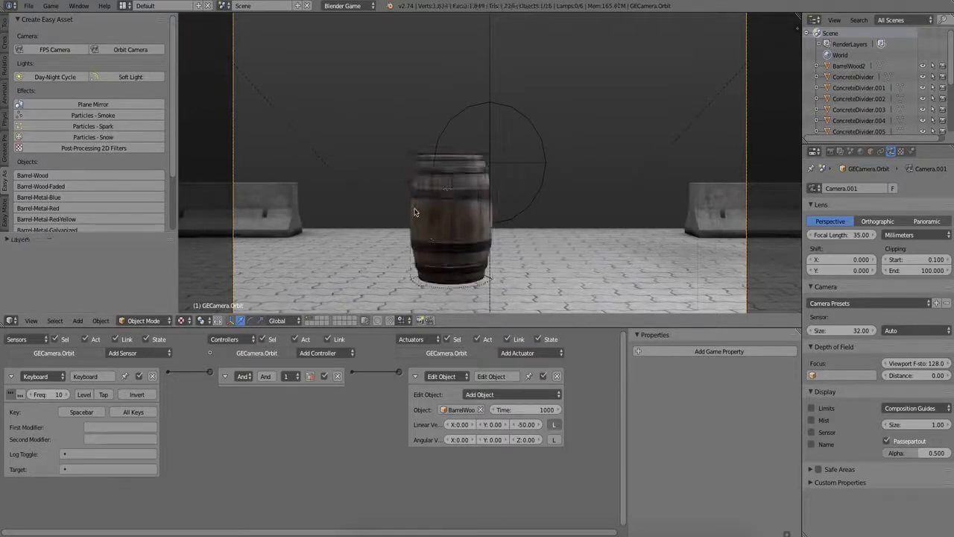
{"action": "right_click", "coordinate": [415, 213]}
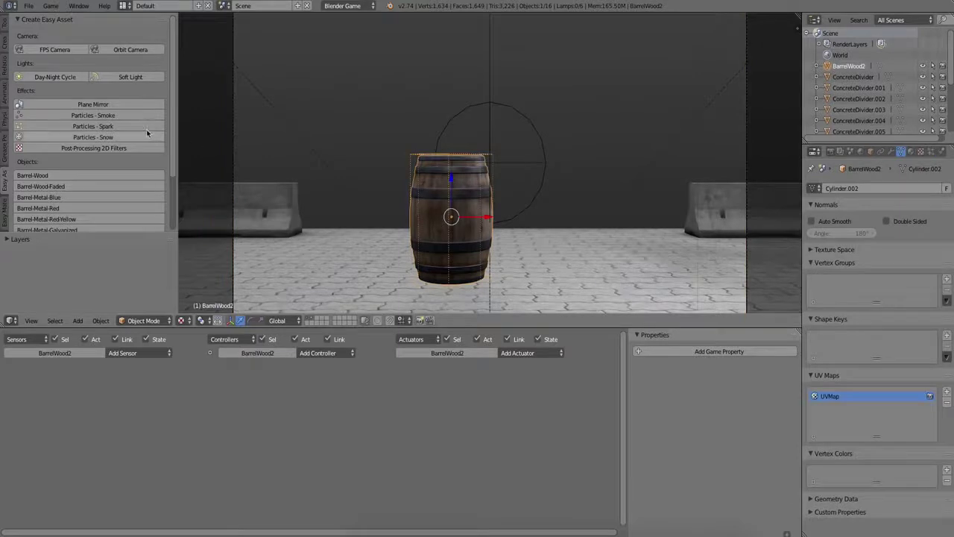
{"action": "key", "text": "KP_Divide"}
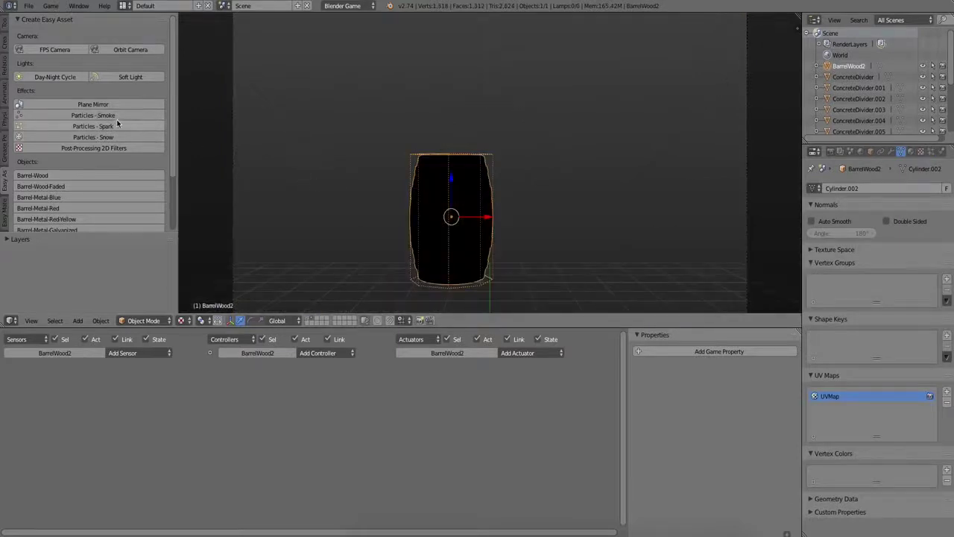
{"action": "left_click", "coordinate": [116, 115]}
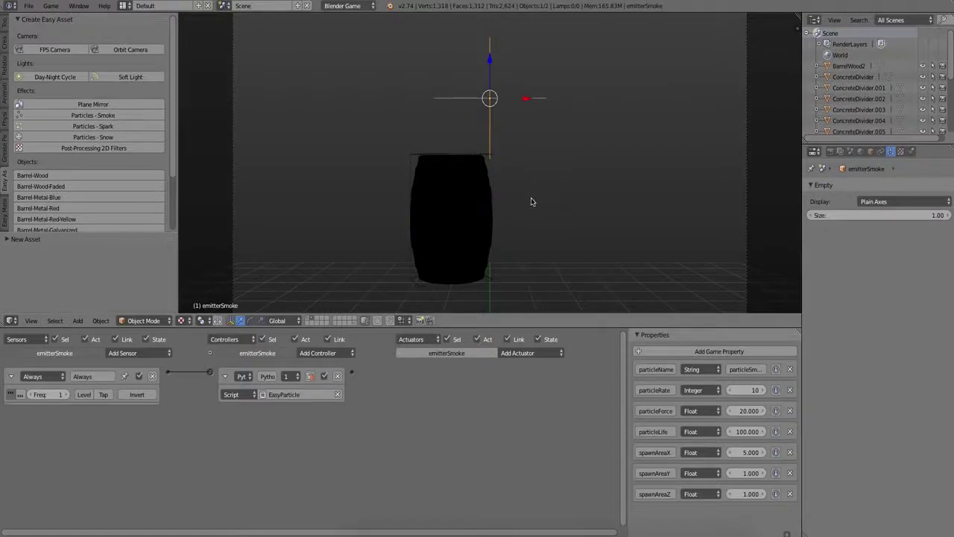
{"action": "key", "text": "KP_Divide"}
{"action": "right_click", "coordinate": [450, 223]}
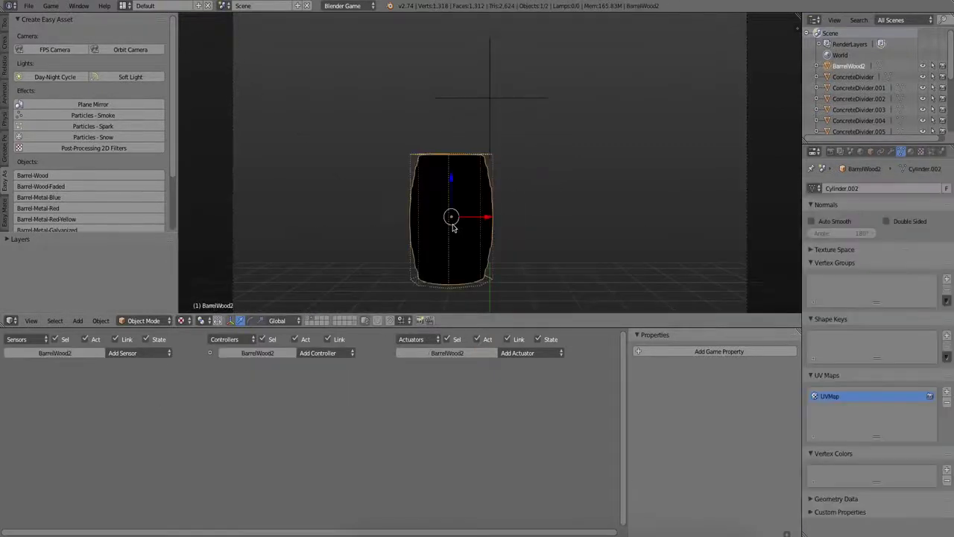
{"action": "key", "text": "KP_Divide"}
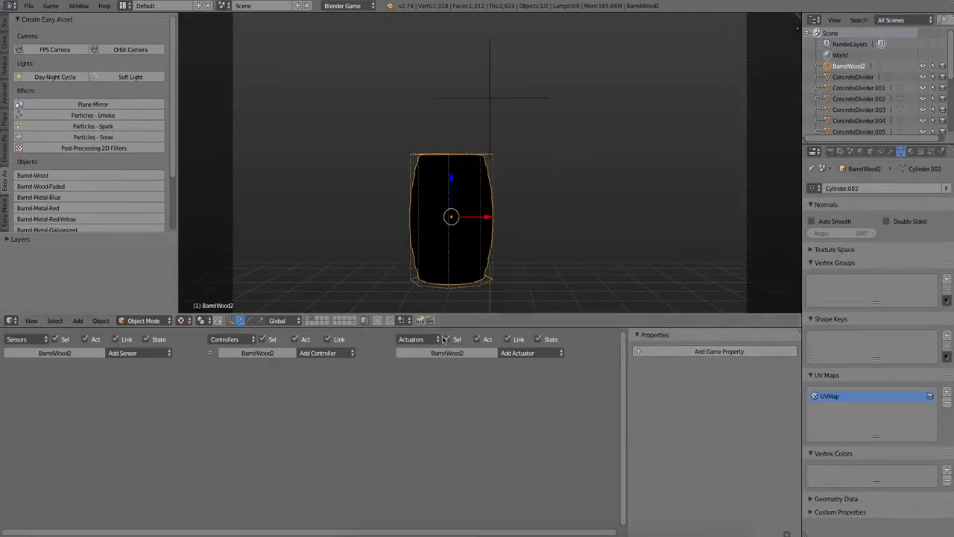
Step: Give the barrel a Collision sensor linked to a new Edit Object actuator
{"action": "left_click", "coordinate": [125, 353]}
{"action": "left_click", "coordinate": [131, 389]}
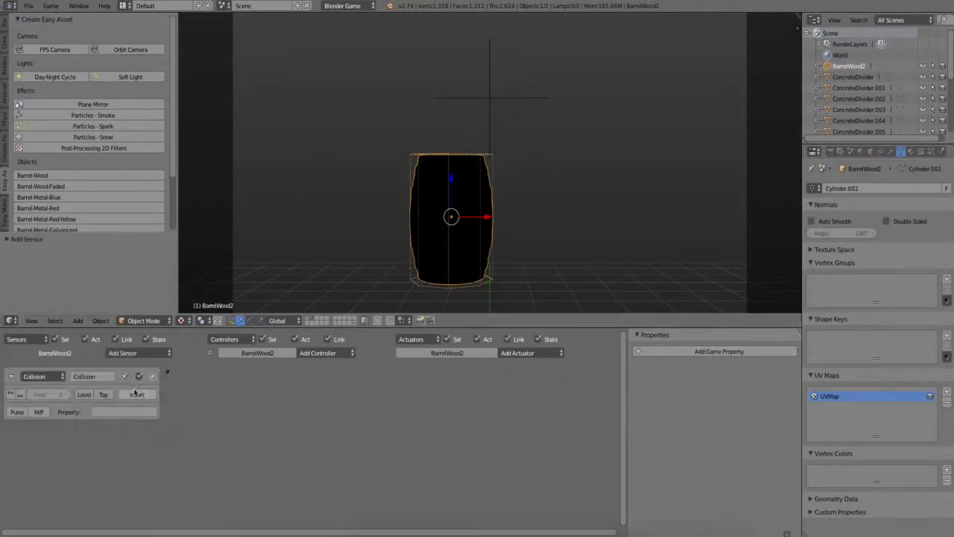
{"action": "left_click", "coordinate": [507, 355]}
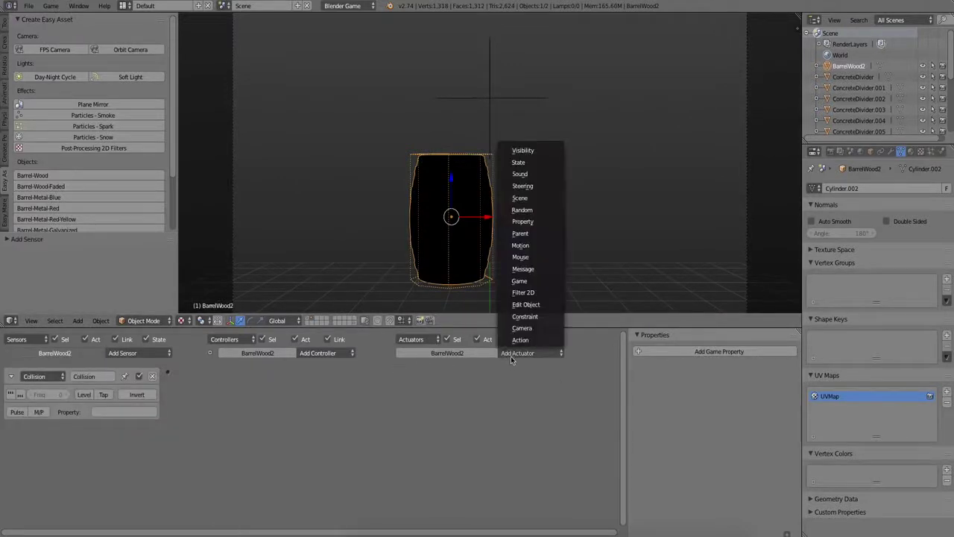
{"action": "left_click", "coordinate": [512, 304]}
{"action": "left_click_drag", "start_coordinate": [167, 374], "coordinate": [398, 371]}
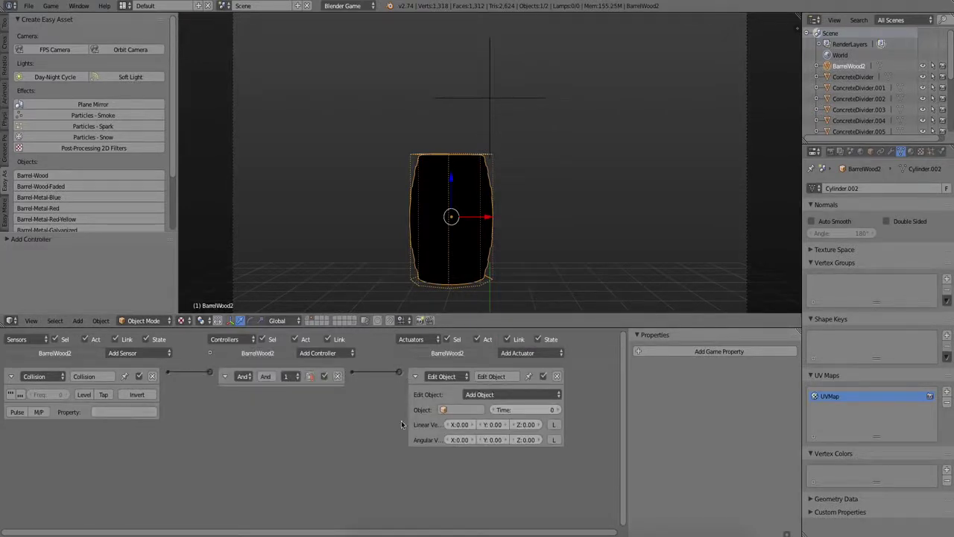
Step: Make the actuator add emitterSmoke with time 10, then test-run the game
{"action": "left_click", "coordinate": [473, 410]}
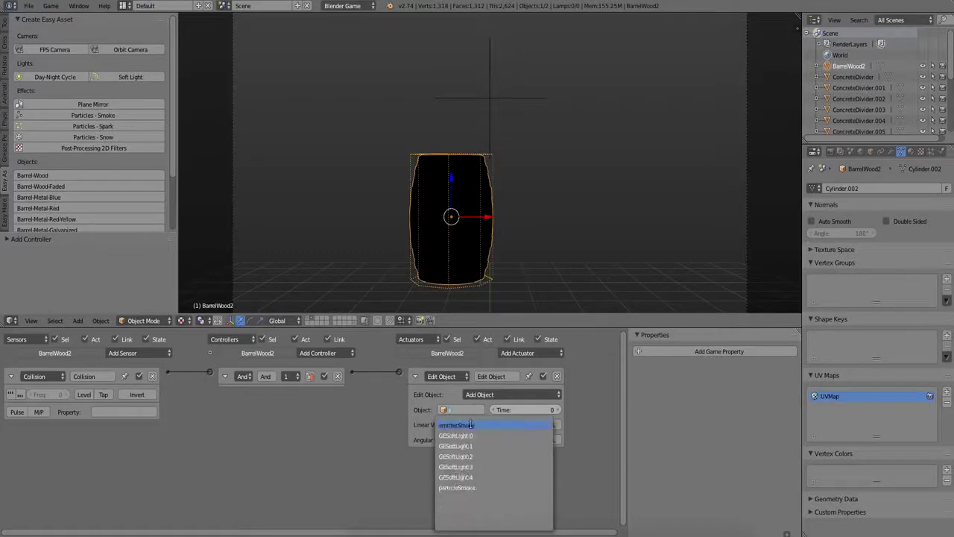
{"action": "left_click", "coordinate": [474, 425]}
{"action": "left_click", "coordinate": [506, 409]}
{"action": "type", "text": "20"}
{"action": "key", "text": "Return"}
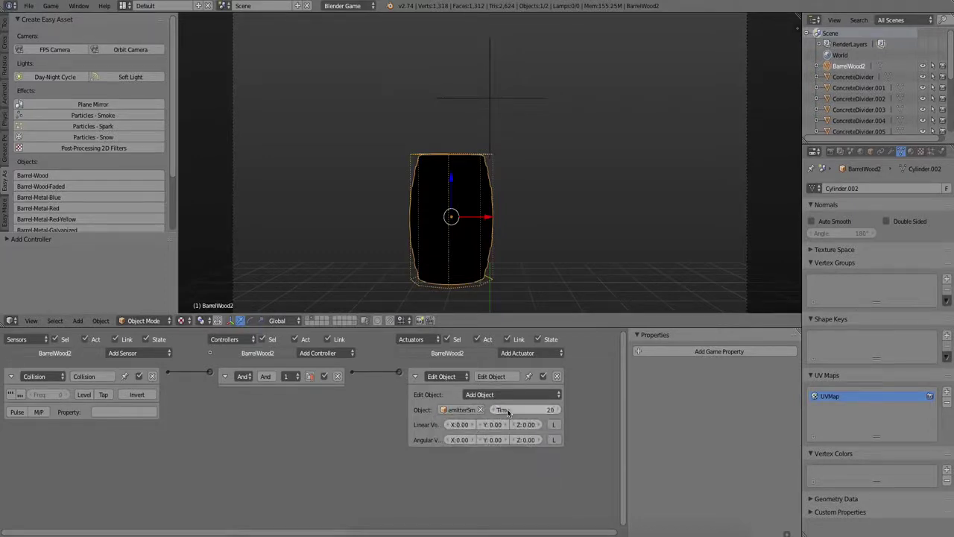
{"action": "left_click", "coordinate": [530, 409]}
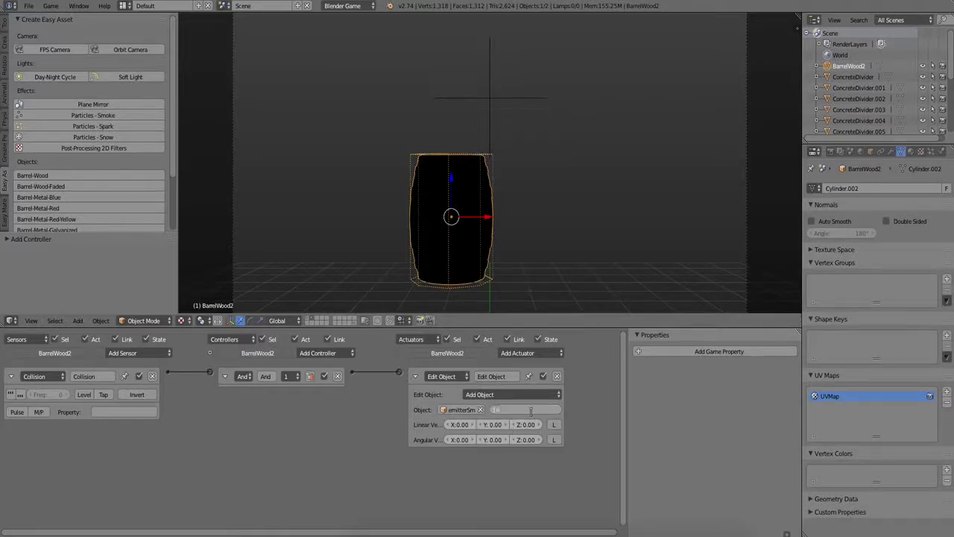
{"action": "type", "text": "0"}
{"action": "key", "text": "Return"}
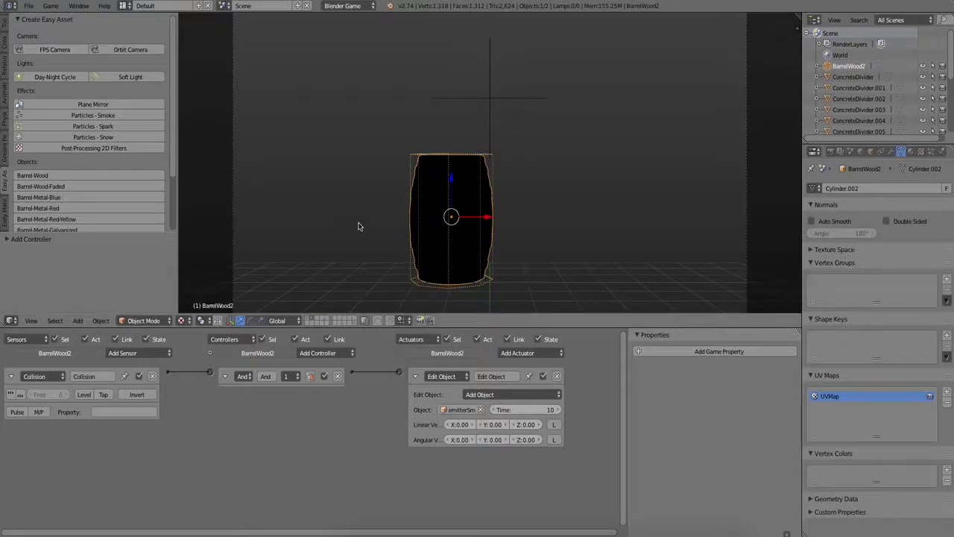
{"action": "key", "text": "p"}
{"action": "key", "text": "Escape"}
{"action": "key", "text": "p"}
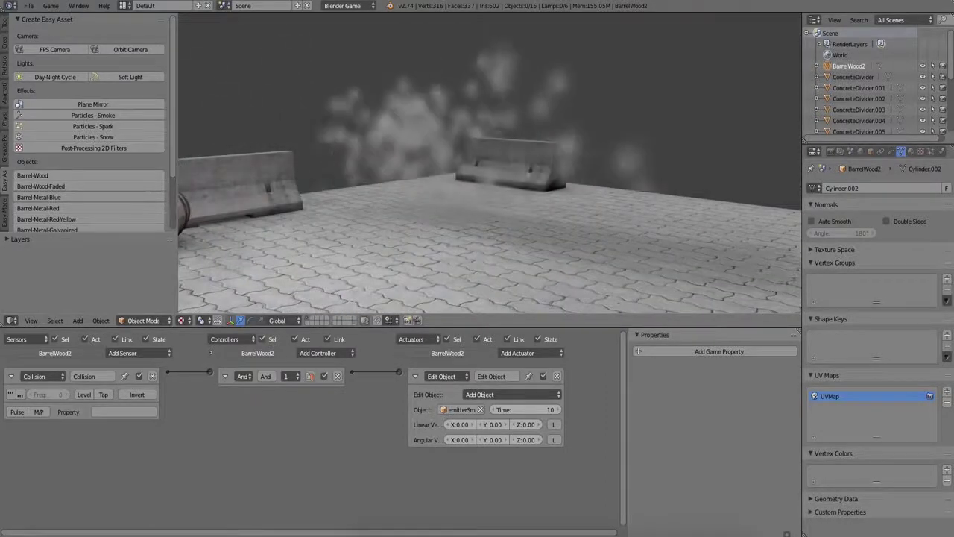
{"action": "key", "text": "Escape"}
Step: Select emitterSmoke on layer 2; set particle rate 5, raise particle force, and edit spawnAreaX
{"action": "key", "text": "2"}
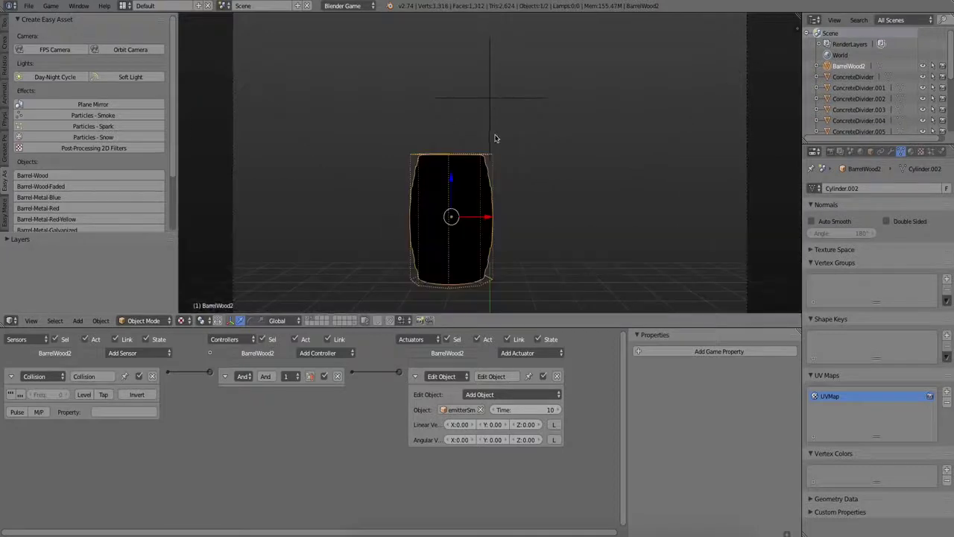
{"action": "right_click", "coordinate": [489, 102]}
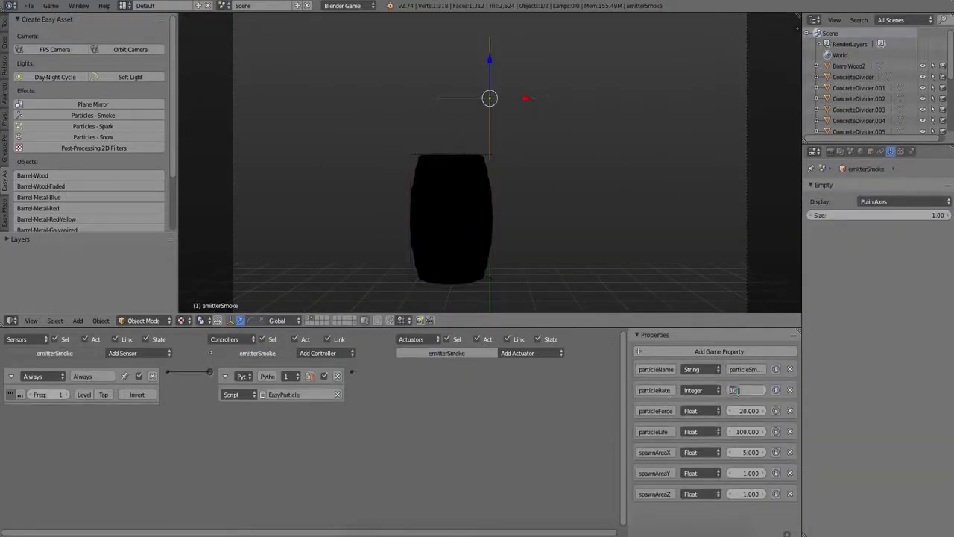
{"action": "type", "text": "5"}
{"action": "key", "text": "Return"}
{"action": "left_click", "coordinate": [740, 411]}
{"action": "type", "text": "1"}
{"action": "key", "text": "Return"}
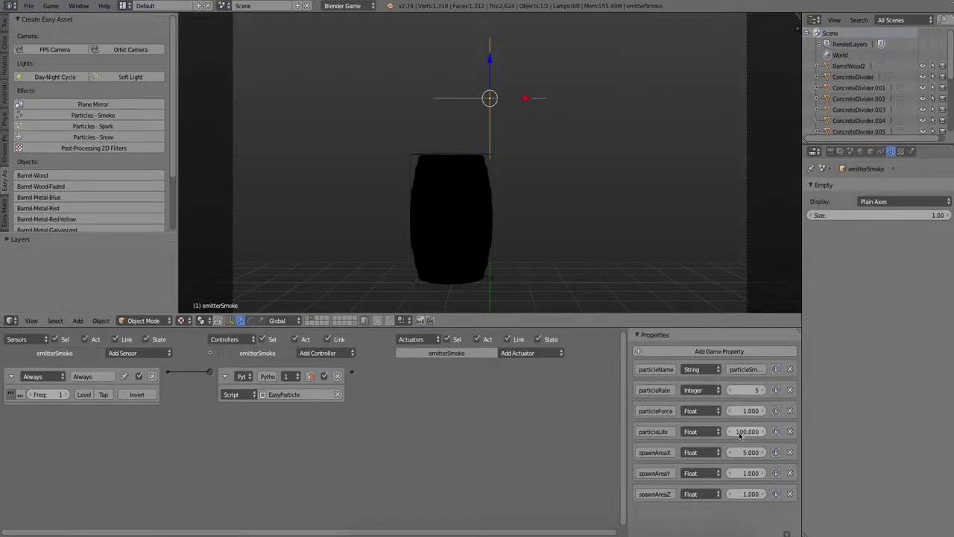
{"action": "left_click", "coordinate": [742, 452]}
{"action": "type", "text": "1"}
{"action": "key", "text": "Return"}
Step: Test the smoke, nudge the particle force slightly lower, and test again
{"action": "key", "text": "p"}
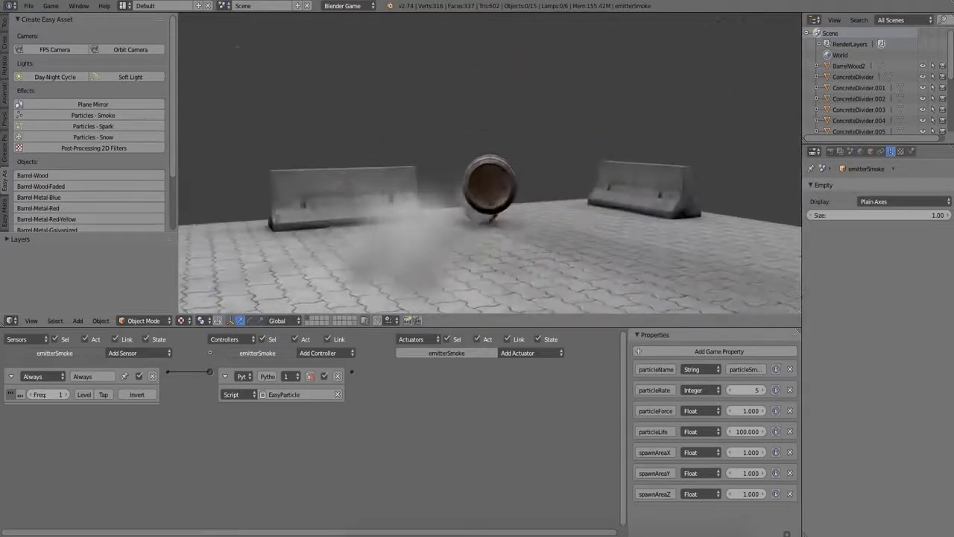
{"action": "key", "text": "Escape"}
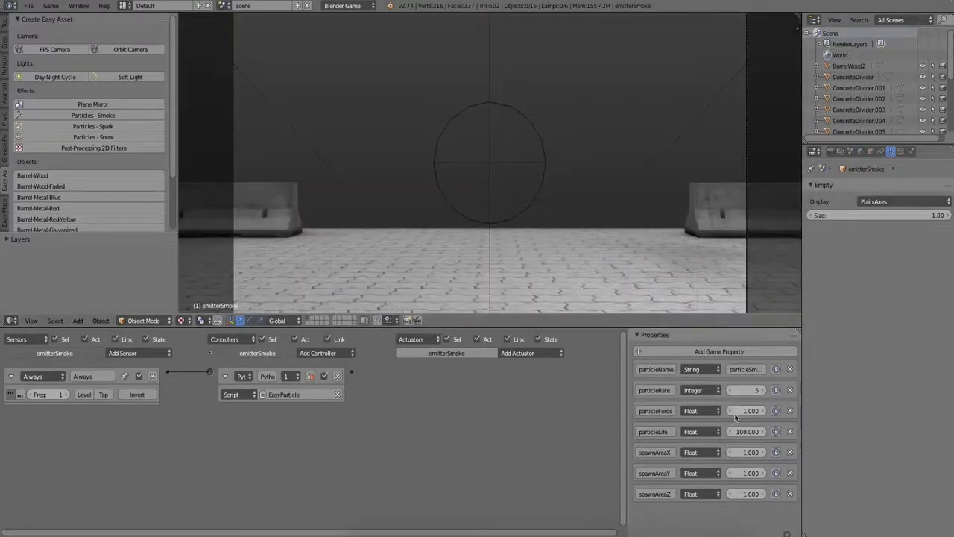
{"action": "left_click_drag", "start_coordinate": [731, 417], "coordinate": [724, 417]}
{"action": "type", "text": "5.000"}
{"action": "key", "text": "p"}
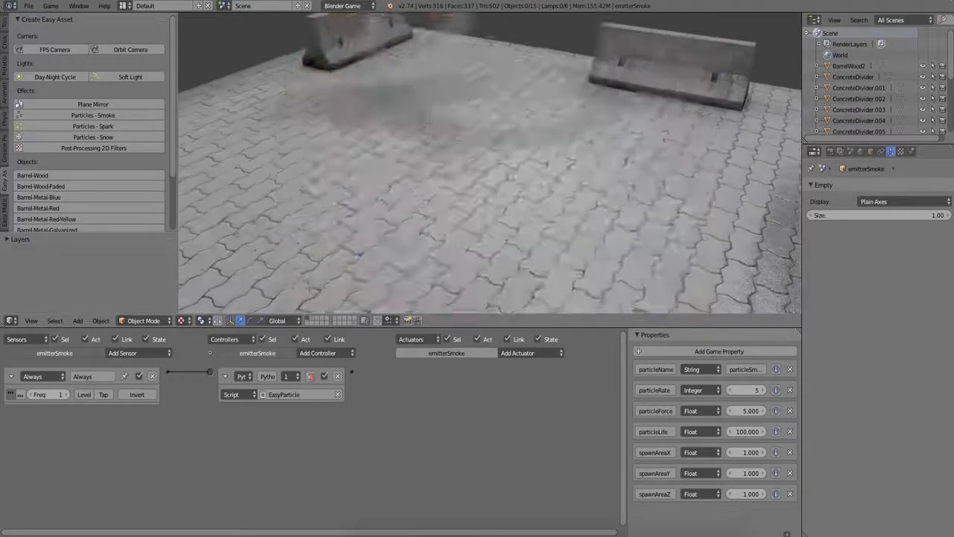
{"action": "key", "text": "Escape"}
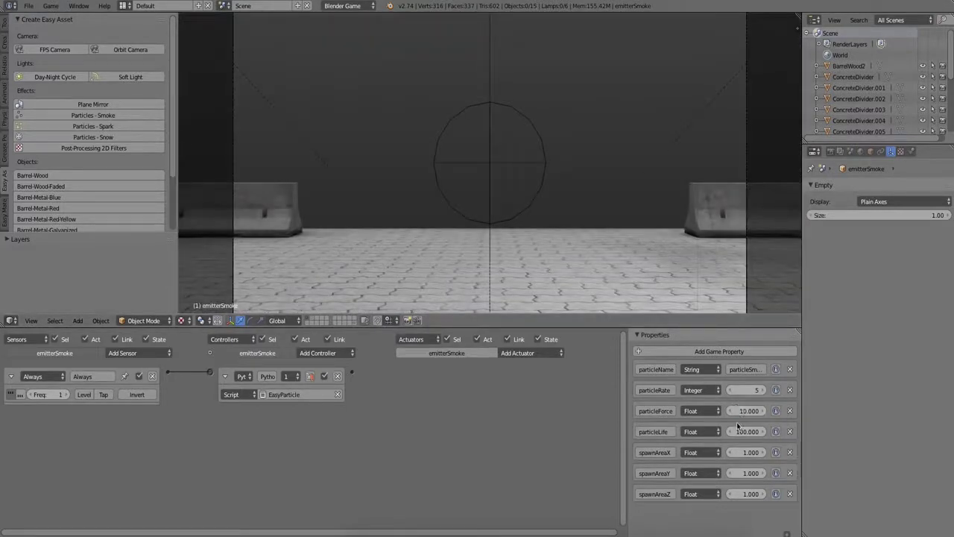
Step: Lower the particle rate to 4 and test the smoke again
{"action": "left_click", "coordinate": [732, 392]}
{"action": "key", "text": "p"}
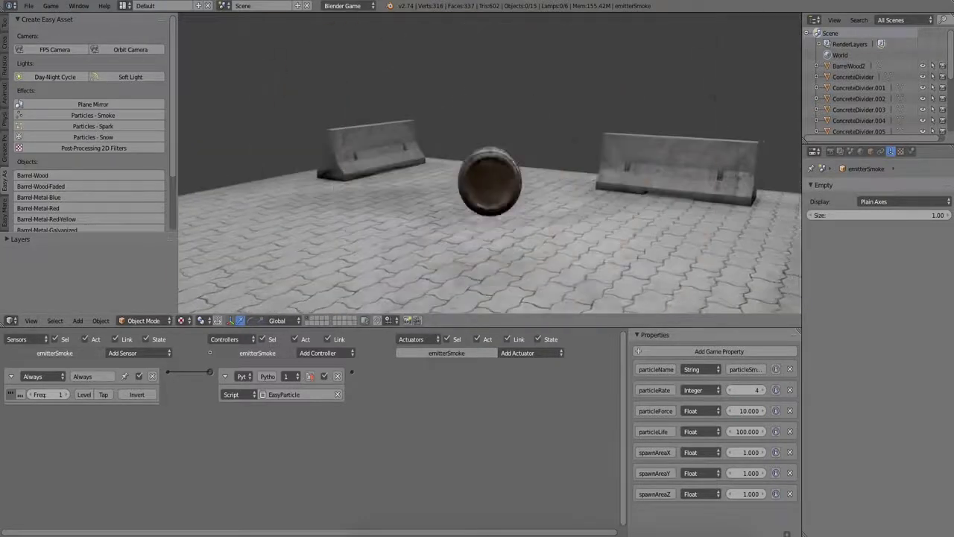
{"action": "key", "text": "Escape"}
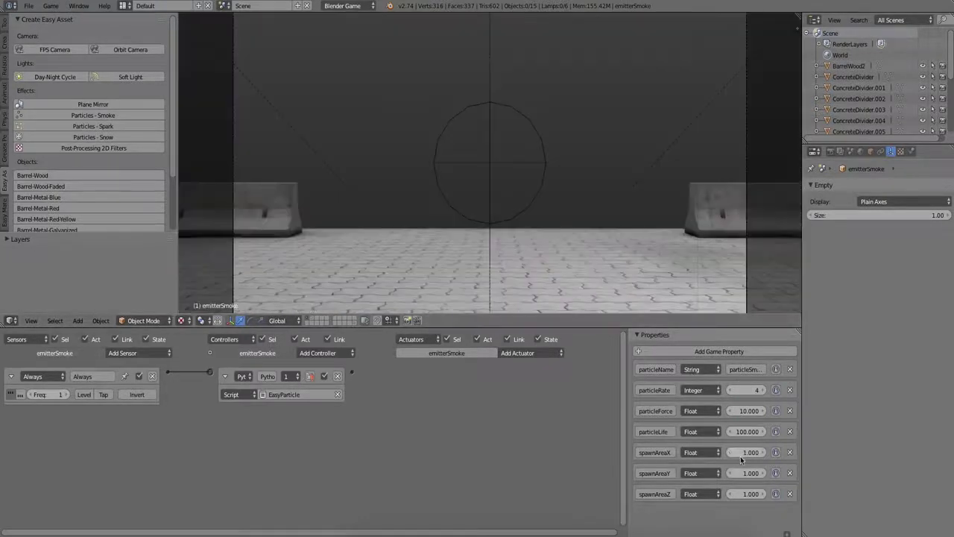
Step: Set spawnAreaY and spawnAreaZ to 2, test, then rerun with particle life 50
{"action": "left_click", "coordinate": [763, 472]}
{"action": "left_click", "coordinate": [763, 493]}
{"action": "key", "text": "p"}
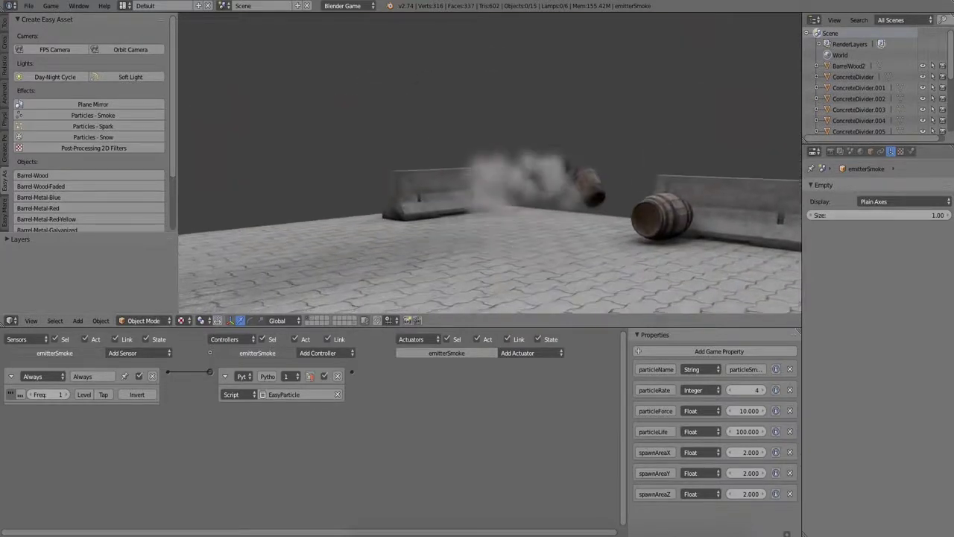
{"action": "key", "text": "Escape"}
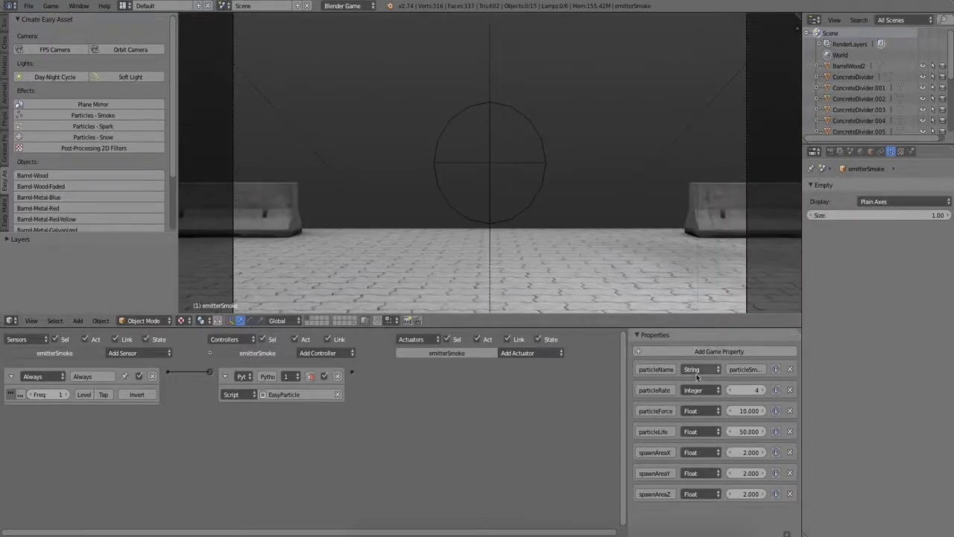
{"action": "key", "text": "p"}
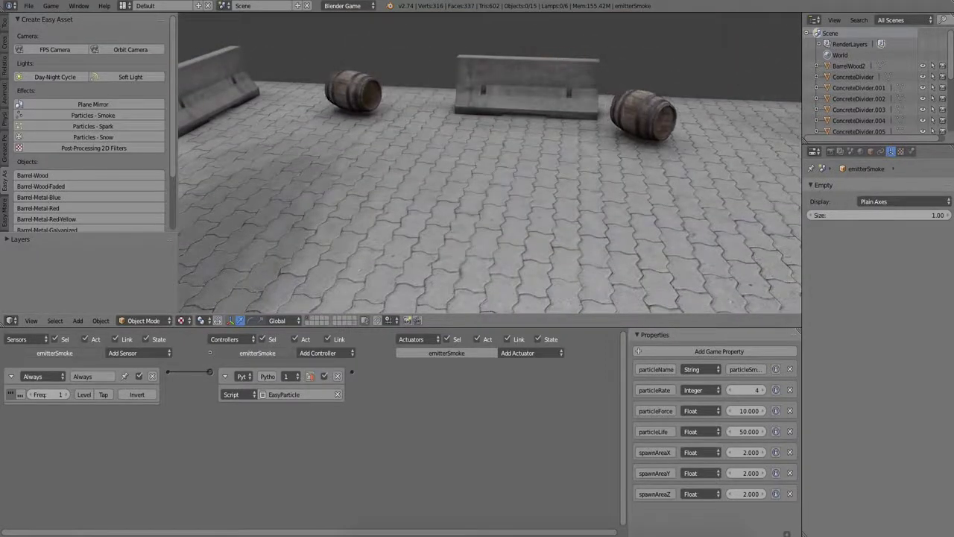
Step: Stop the game and set the barrel's Collision sensor property to ground
{"action": "key", "text": "Escape"}
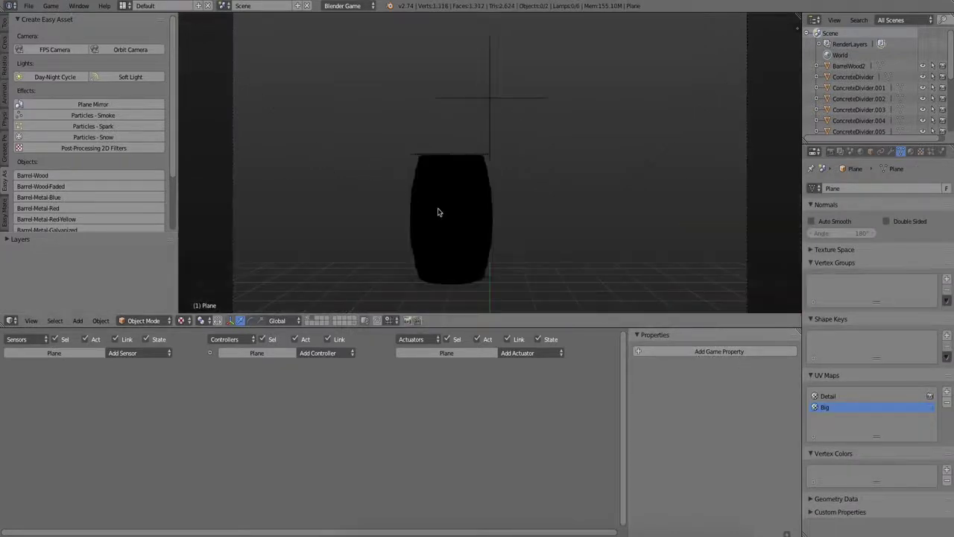
{"action": "right_click", "coordinate": [437, 213]}
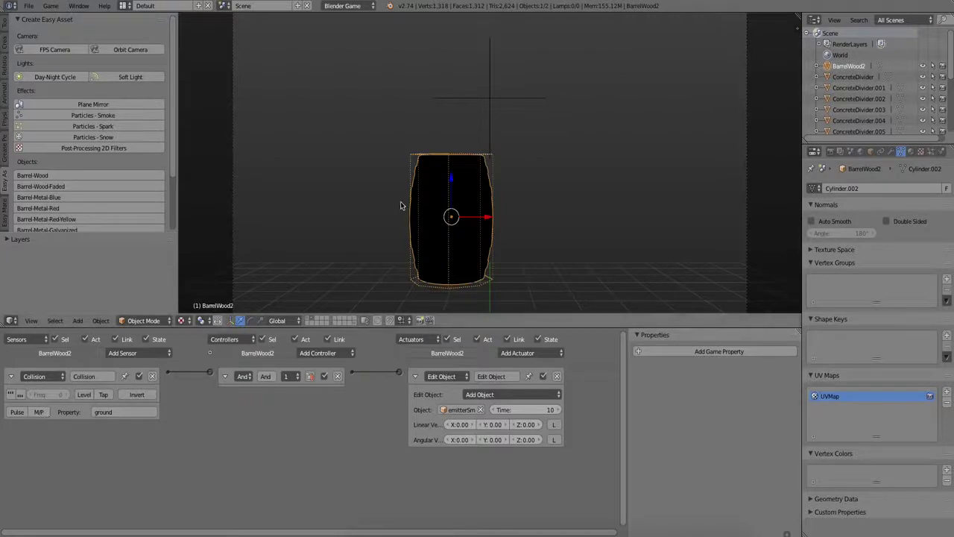
{"action": "key", "text": "KP_Divide"}
Step: Give the floor plane a 'ground' game property and test barrel collisions in the game
{"action": "right_click", "coordinate": [446, 253]}
{"action": "key", "text": "g"}
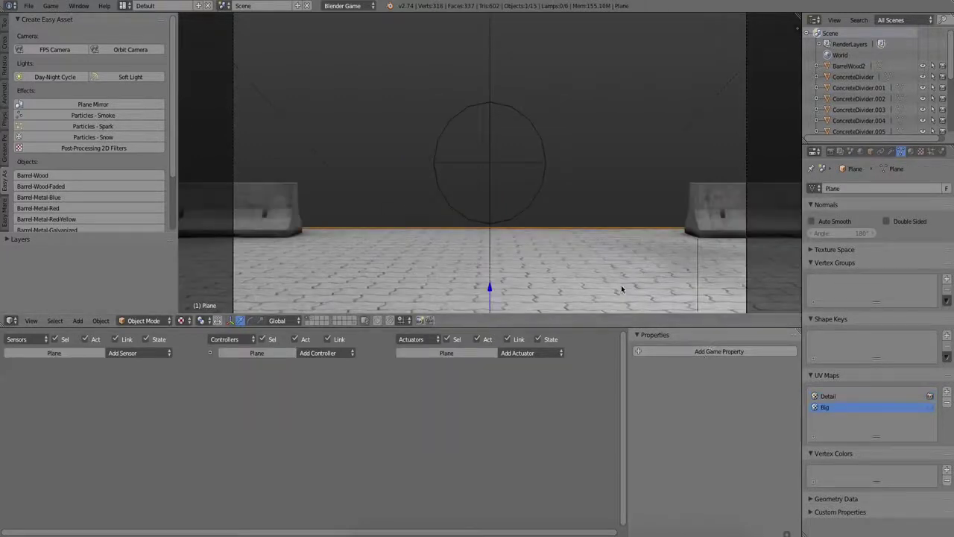
{"action": "left_click", "coordinate": [625, 276]}
{"action": "left_click", "coordinate": [693, 351]}
{"action": "type", "text": "ground"}
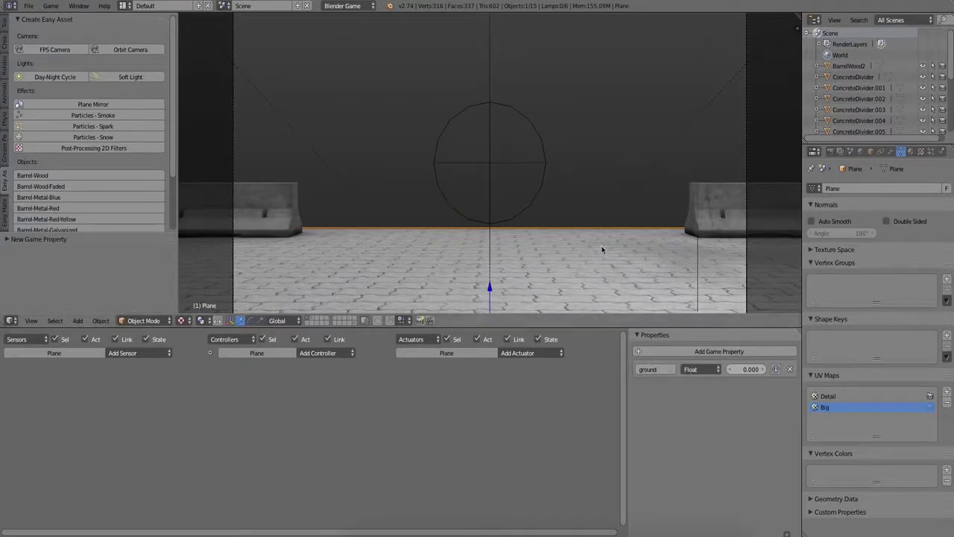
{"action": "key", "text": "p"}
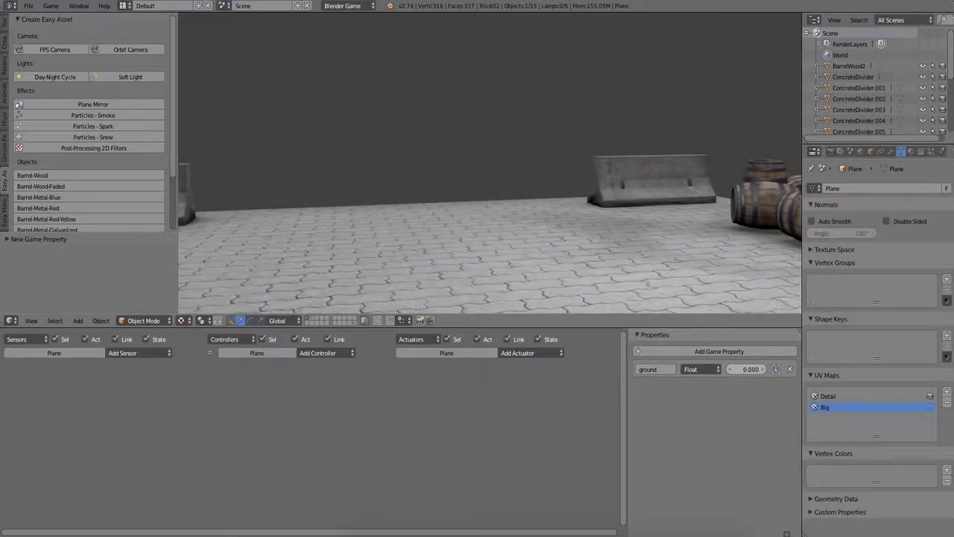
{"action": "key", "text": "Escape"}
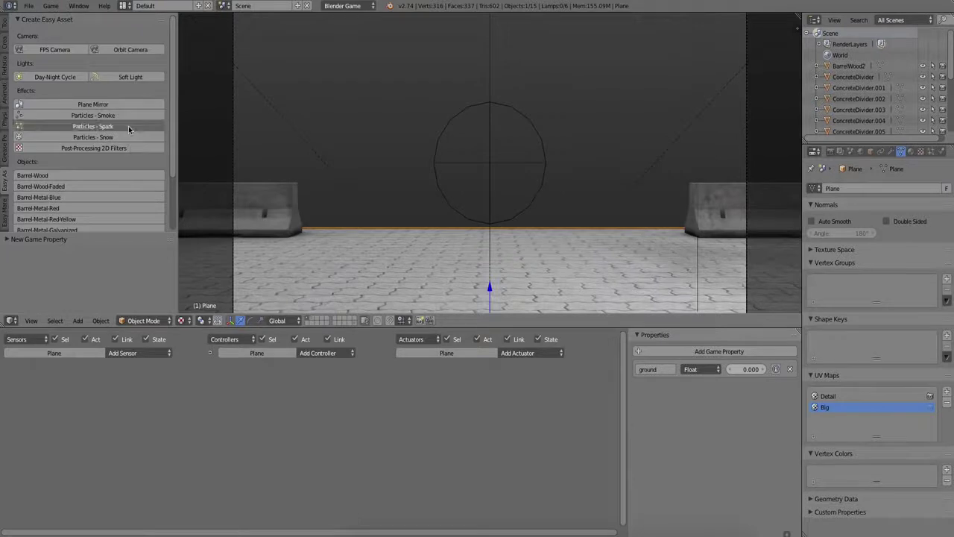
Step: Add a spark emitter and make the barrel spawn emitterSpark instead of emitterSmoke
{"action": "left_click", "coordinate": [129, 126]}
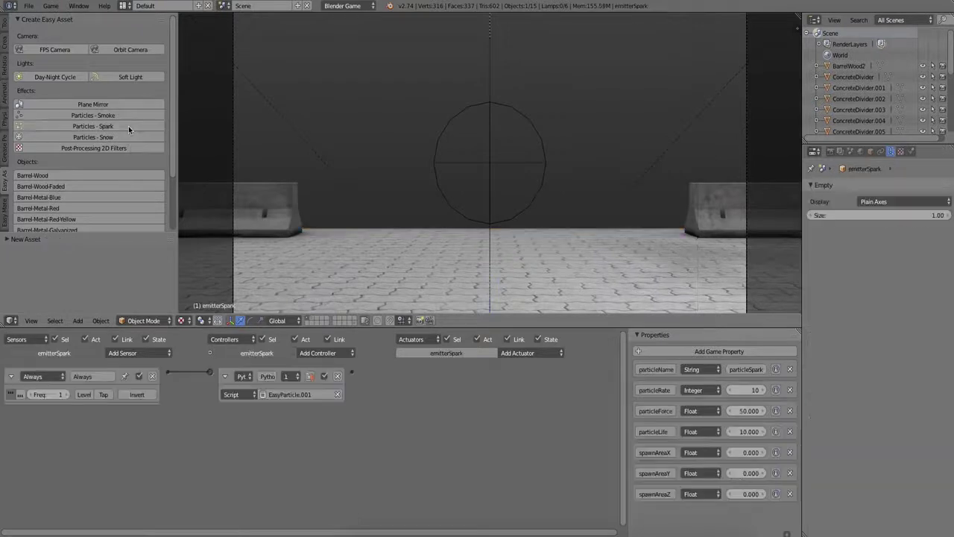
{"action": "key", "text": "2"}
{"action": "right_click", "coordinate": [451, 204]}
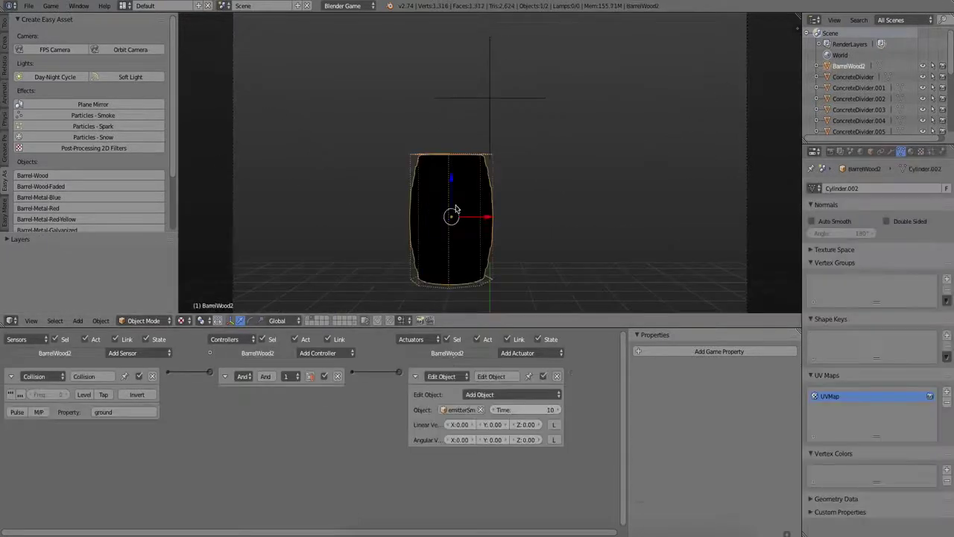
{"action": "left_click", "coordinate": [479, 410]}
{"action": "left_click", "coordinate": [469, 409]}
{"action": "type", "text": "spar"}
{"action": "key", "text": "Return"}
Step: Test-run the game twice to check sparks on barrel impact
{"action": "key", "text": "p"}
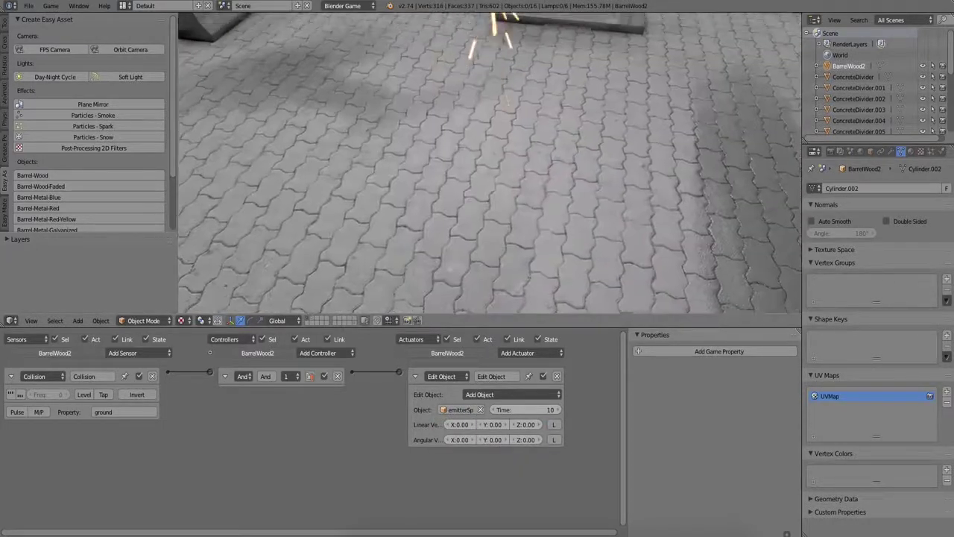
{"action": "key", "text": "Escape"}
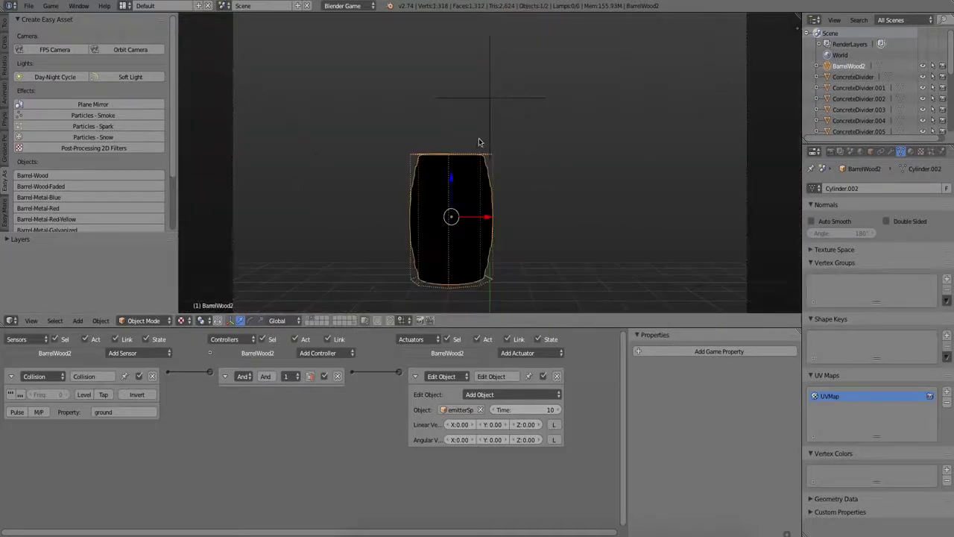
{"action": "key", "text": "p"}
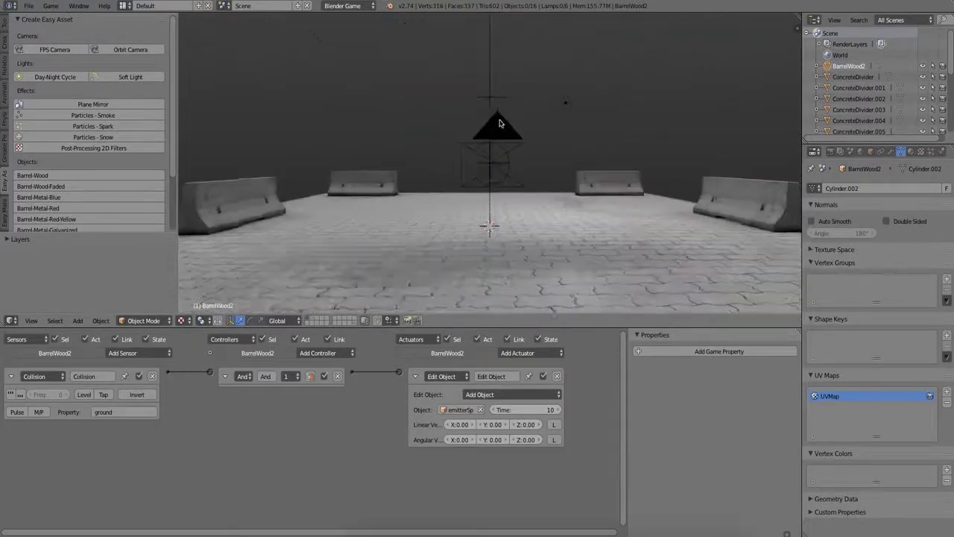
{"action": "key", "text": "Escape"}
Step: Move emitterSpark to layer 2, switch to camera view, and run the game
{"action": "right_click", "coordinate": [484, 95]}
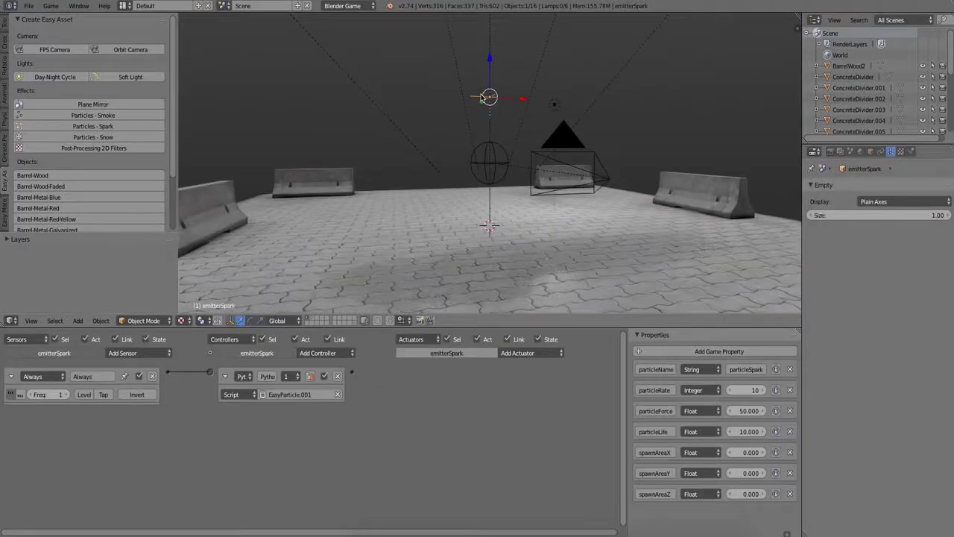
{"action": "key", "text": "m"}
{"action": "key", "text": "2"}
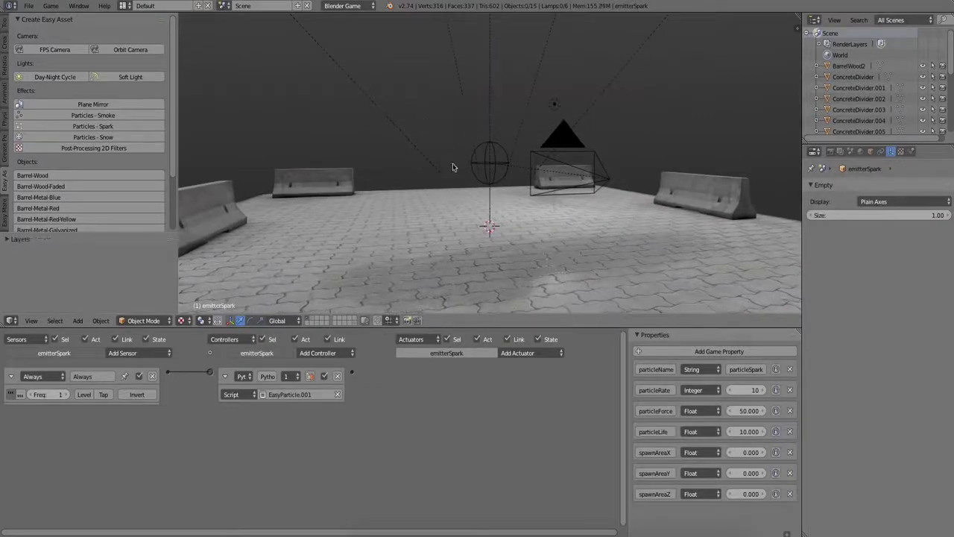
{"action": "key", "text": "KP_0"}
{"action": "key", "text": "Home"}
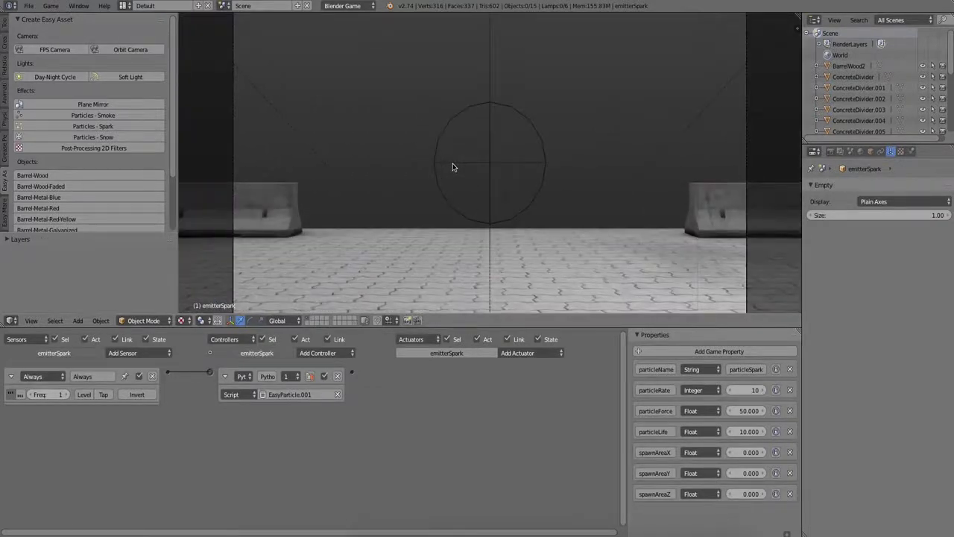
{"action": "key", "text": "p"}
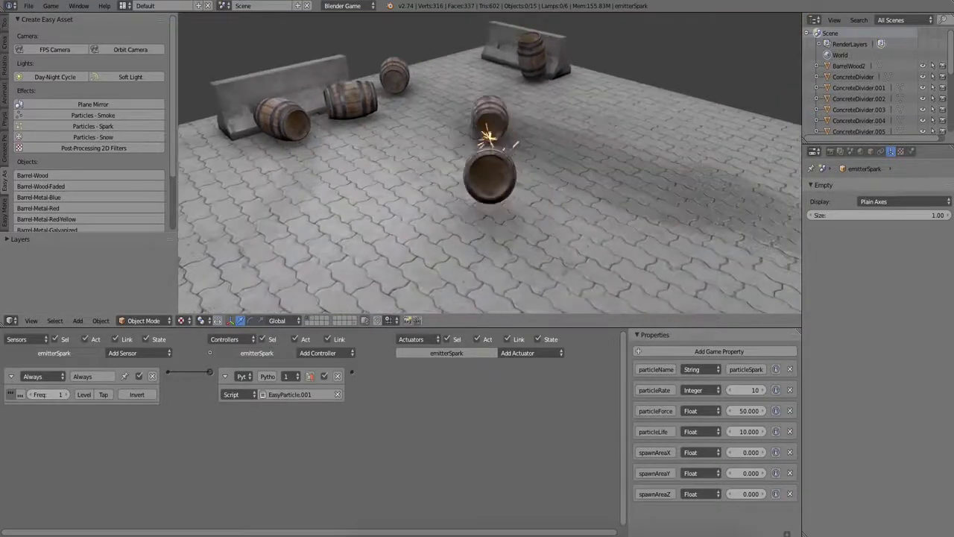
Step: Add the Post-Processing 2D Filters empty at the camera frame's upper left and preview it in-game
{"action": "key", "text": "Escape"}
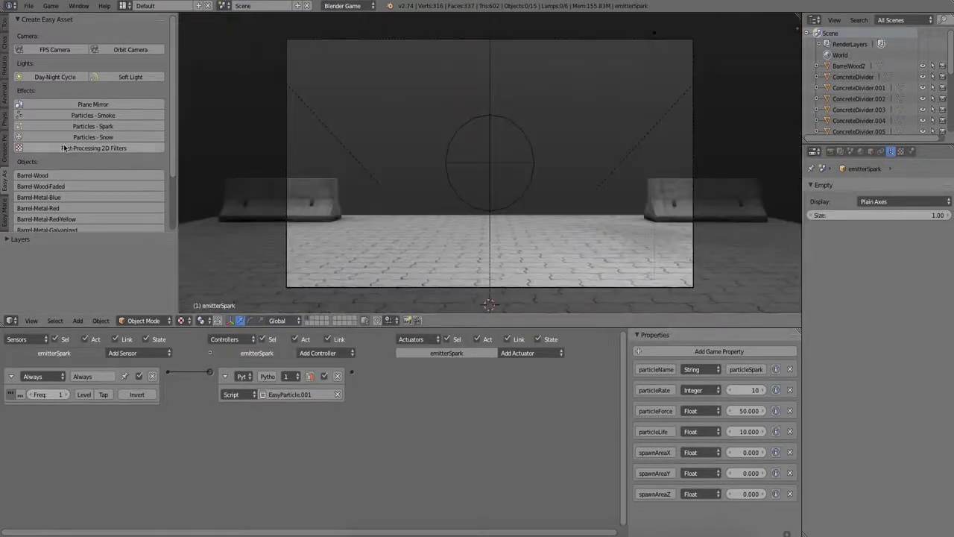
{"action": "left_click", "coordinate": [74, 148]}
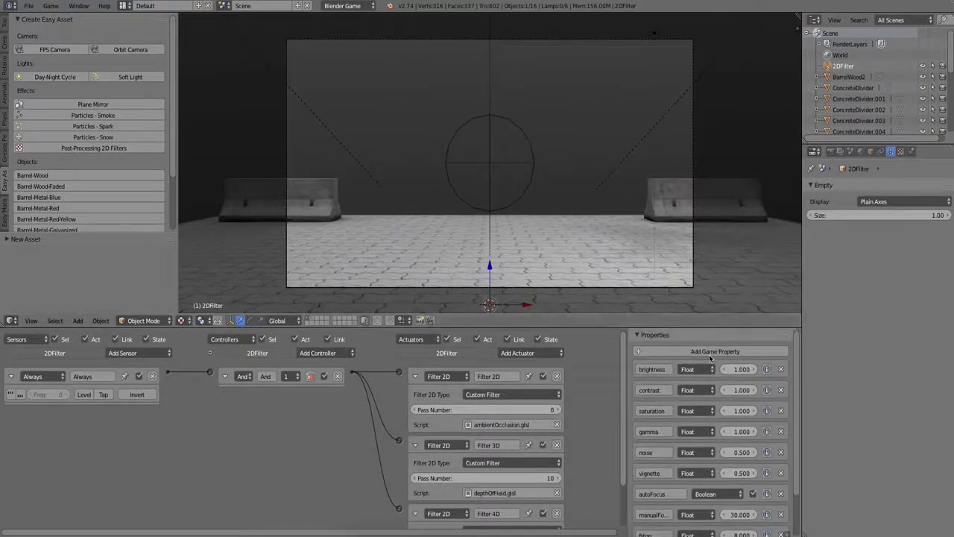
{"action": "key", "text": "g"}
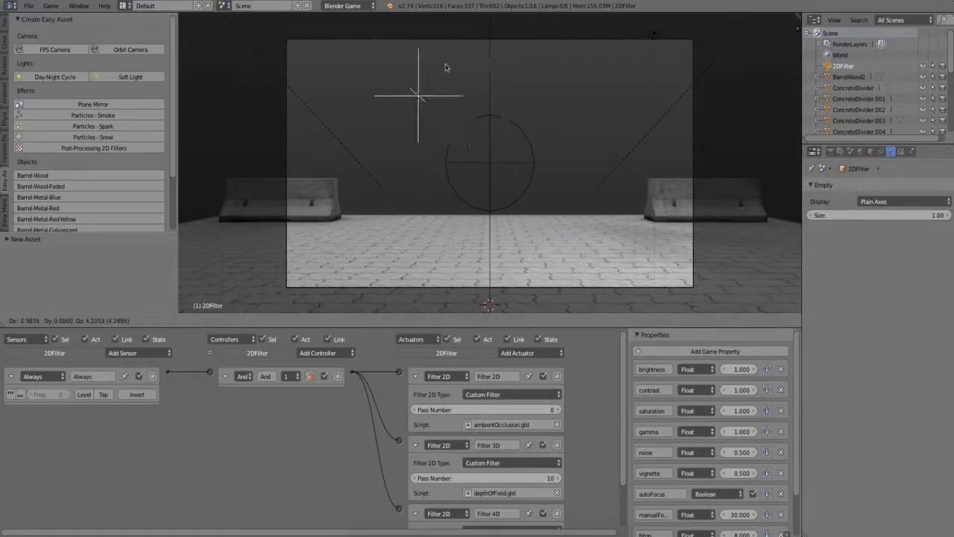
{"action": "left_click_drag", "start_coordinate": [489, 63], "coordinate": [388, 67]}
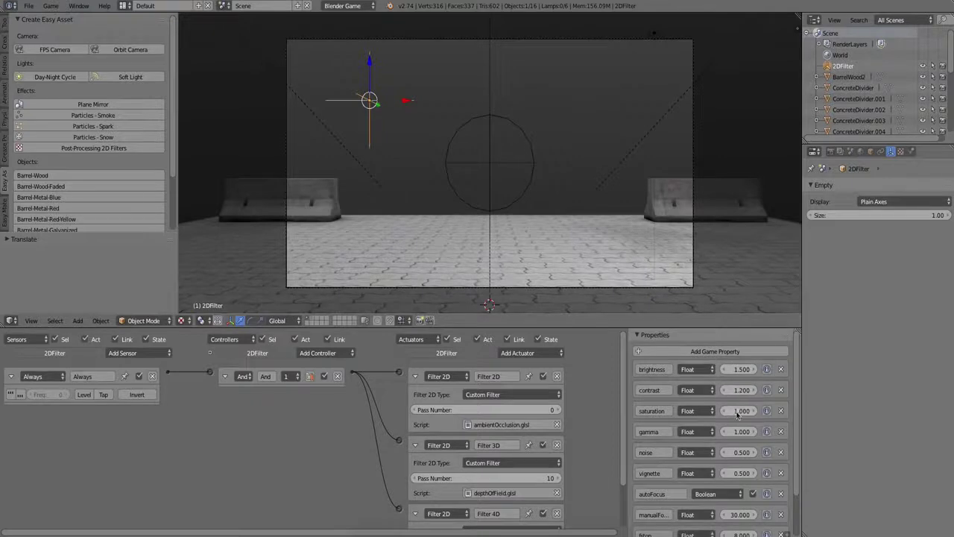
{"action": "key", "text": "p"}
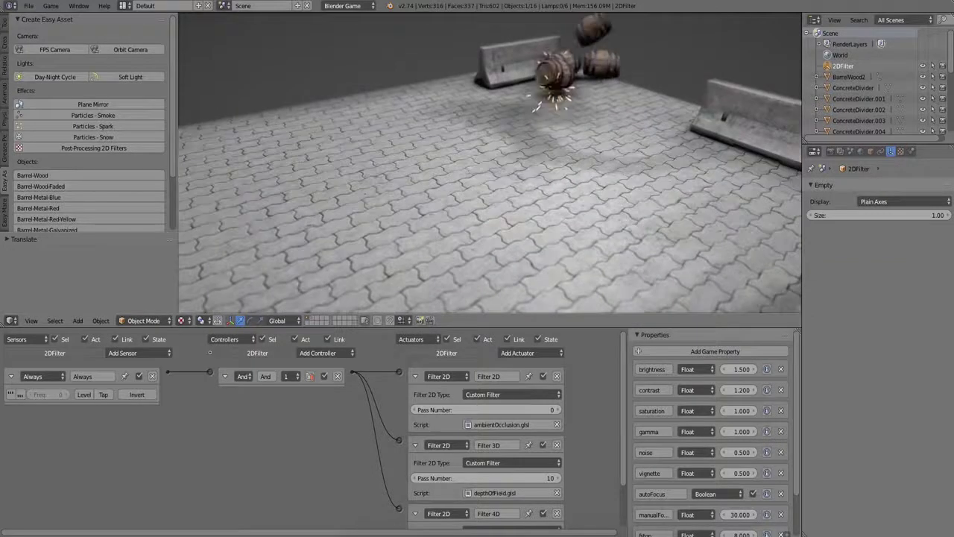
Step: Set the filter gamma to 6 and test-run the game to see the effect
{"action": "key", "text": "Escape"}
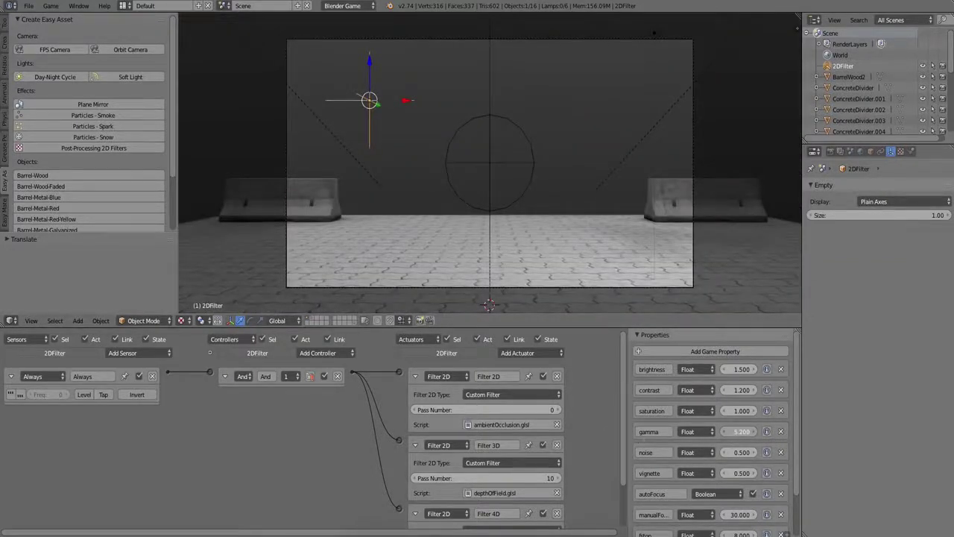
{"action": "type", "text": "6"}
{"action": "key", "text": "Return"}
{"action": "key", "text": "p"}
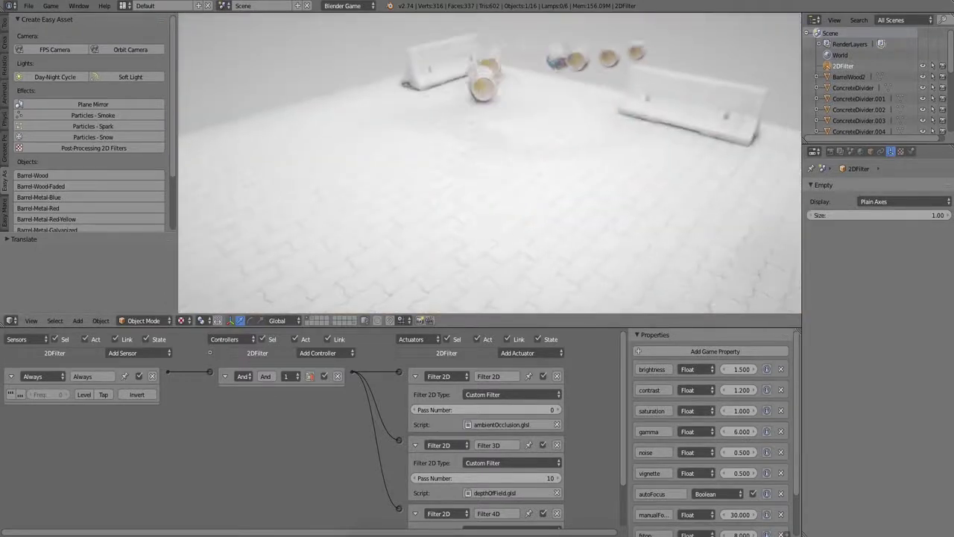
{"action": "key", "text": "Escape"}
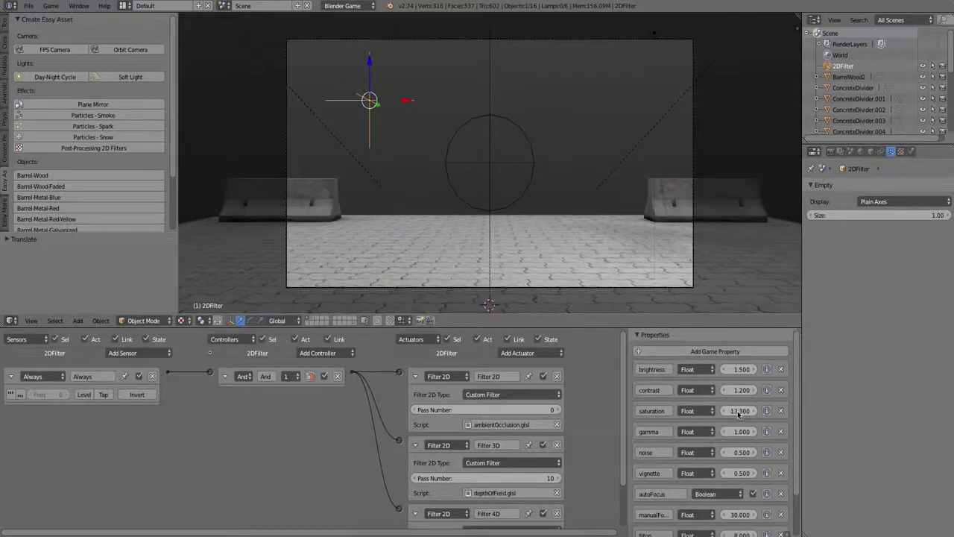
Step: Test-run the saturation change, then set saturation to 1.5 and test again
{"action": "key", "text": "p"}
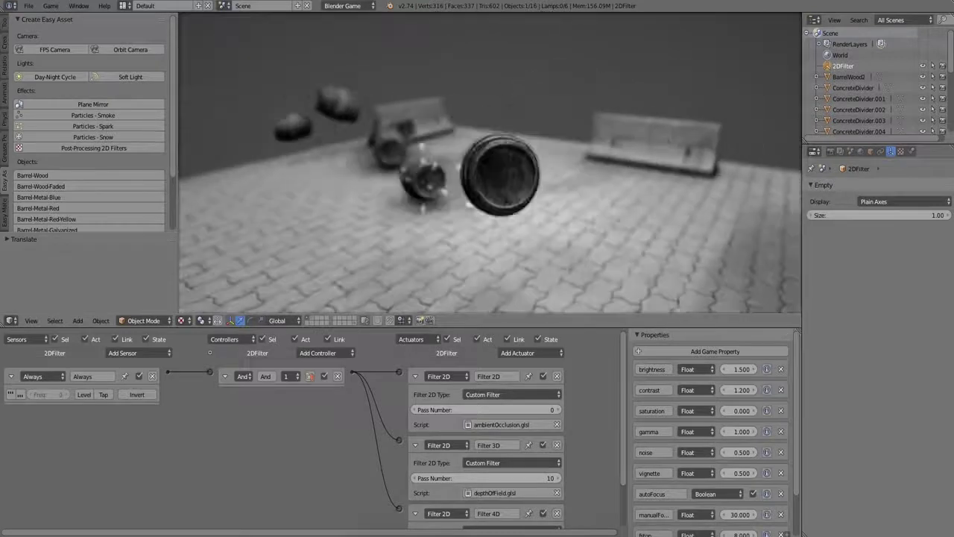
{"action": "key", "text": "Escape"}
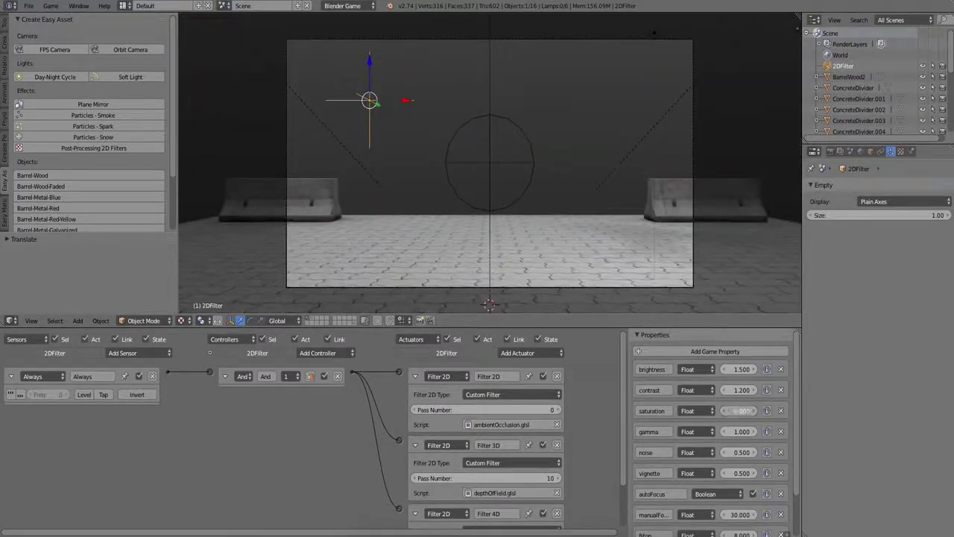
{"action": "type", "text": "1.5"}
{"action": "key", "text": "Return"}
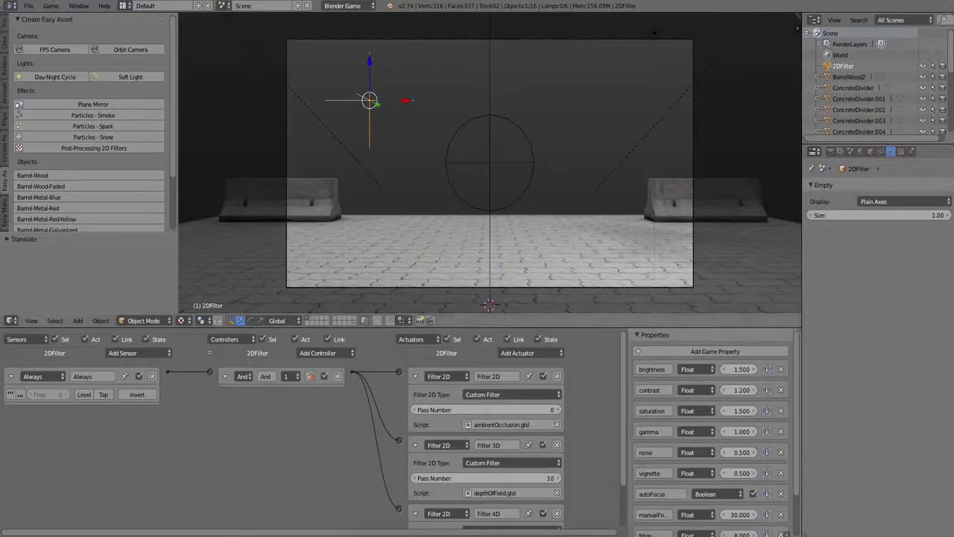
{"action": "key", "text": "p"}
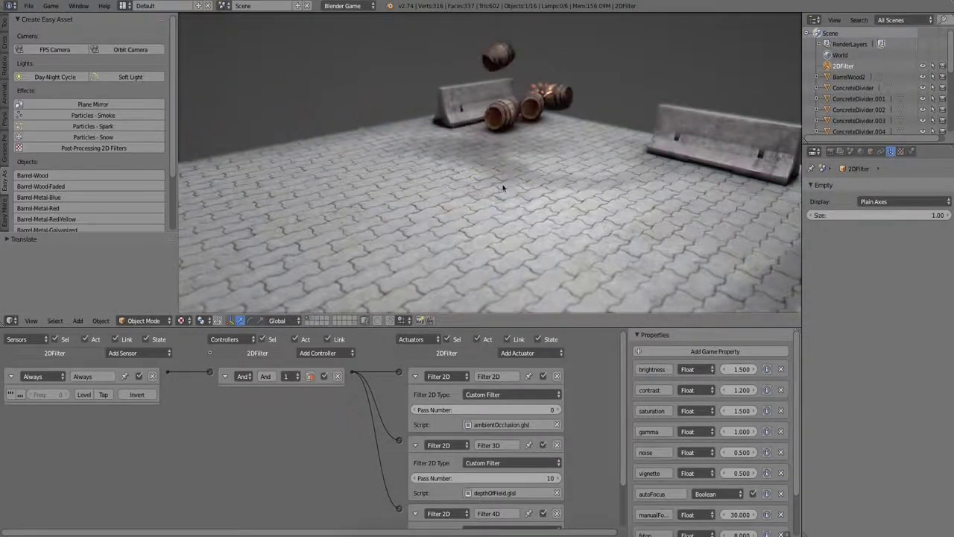
{"action": "key", "text": "Escape"}
Step: Uncheck the first two Filter 2D actuators (ambient occlusion, depth of field) and test-run the game
{"action": "scroll", "coordinate": [700, 505], "scroll_direction": "down", "scroll_amount": 2}
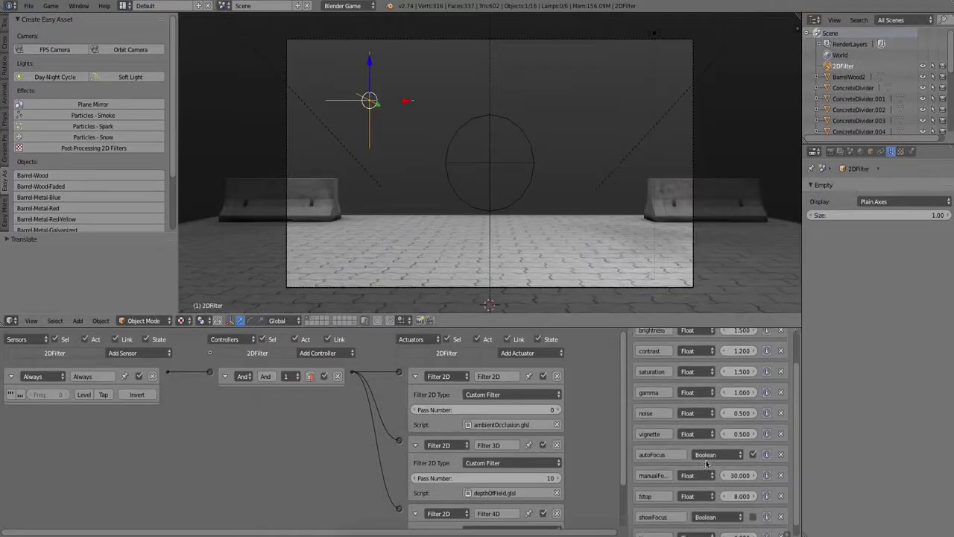
{"action": "scroll", "coordinate": [693, 431], "scroll_direction": "down", "scroll_amount": 1}
{"action": "scroll", "coordinate": [693, 431], "scroll_direction": "up", "scroll_amount": 3}
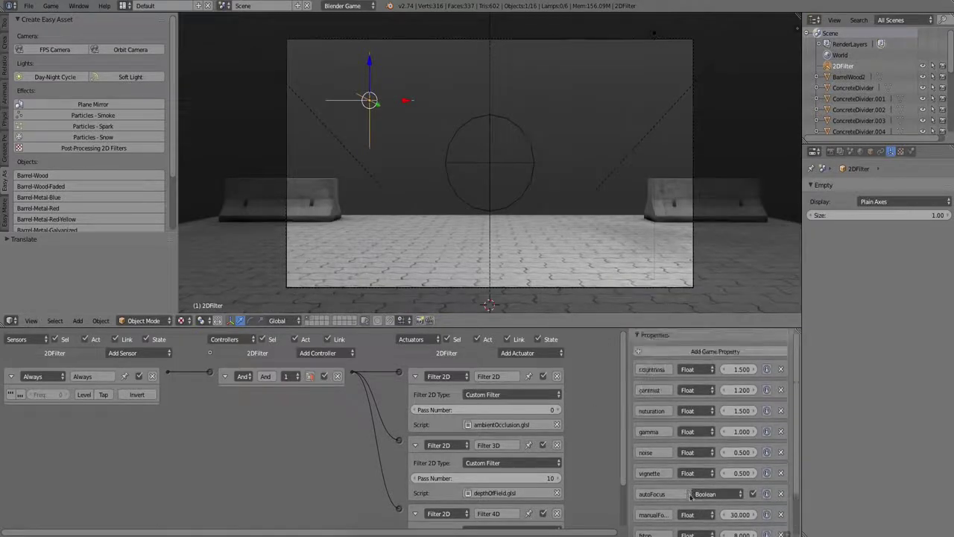
{"action": "scroll", "coordinate": [504, 460], "scroll_direction": "down", "scroll_amount": 2}
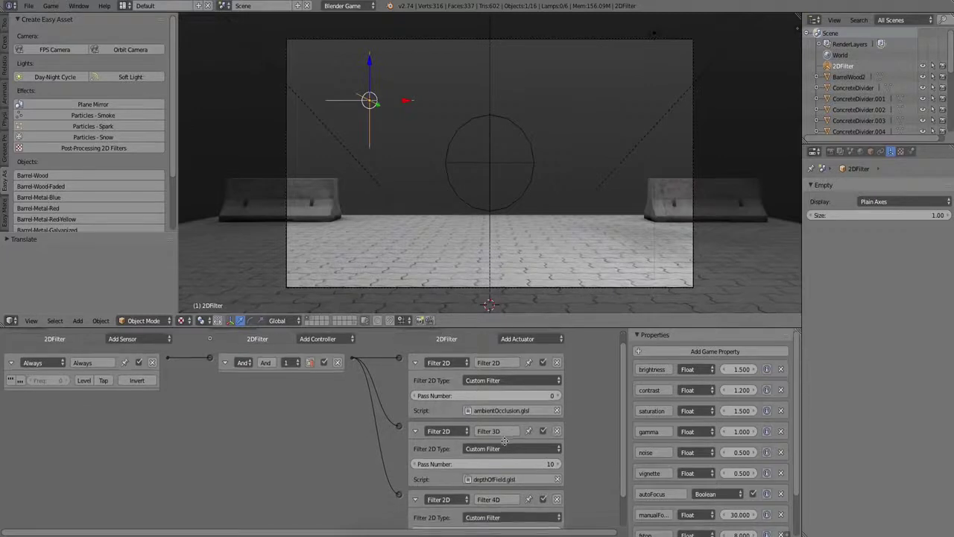
{"action": "left_click", "coordinate": [543, 363]}
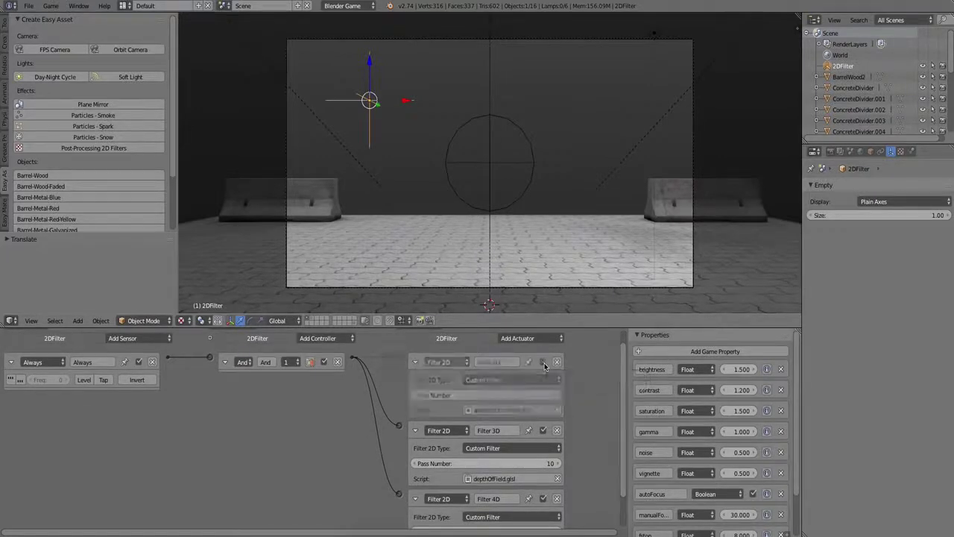
{"action": "left_click", "coordinate": [543, 431]}
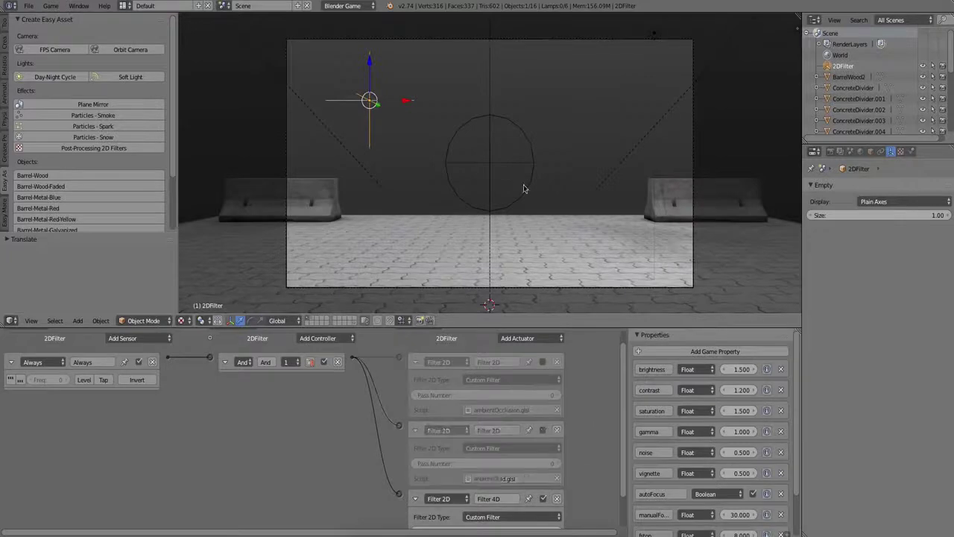
{"action": "key", "text": "p"}
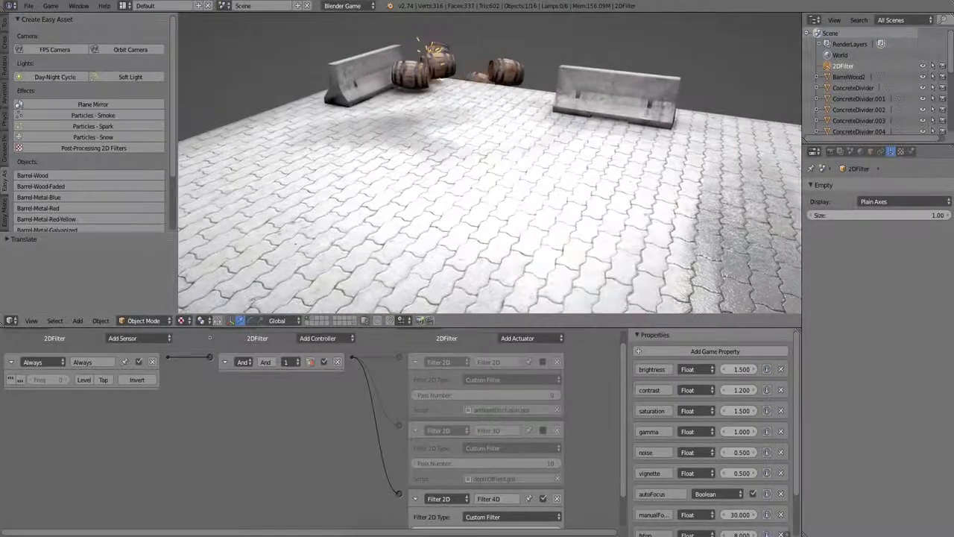
{"action": "key", "text": "Escape"}
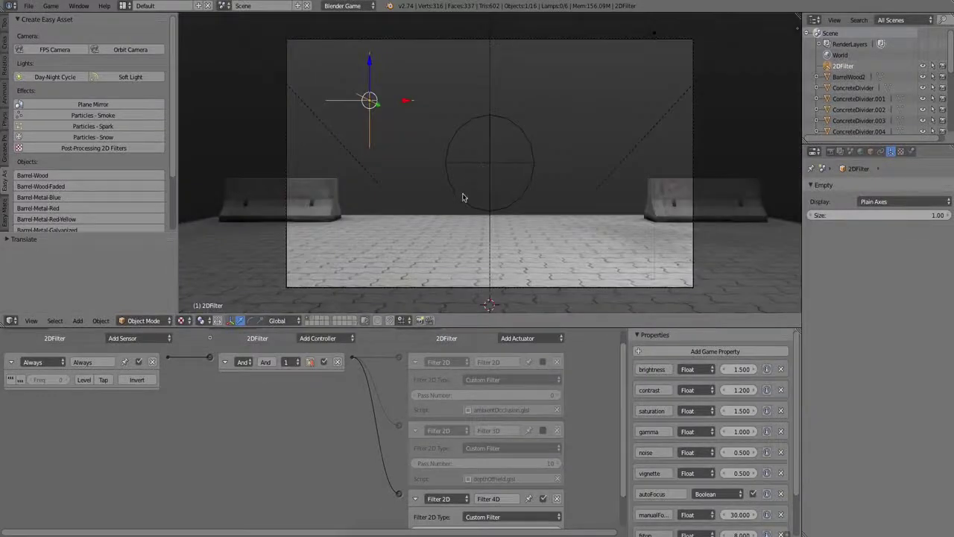
Step: With the orbit camera selected, maximize the 3D view and start the game
{"action": "left_click", "coordinate": [285, 147]}
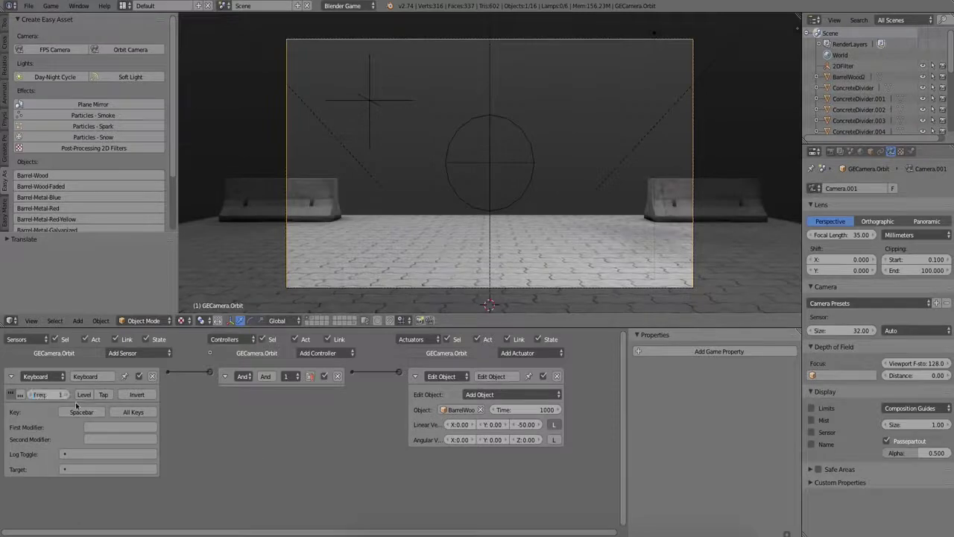
{"action": "key", "text": "ctrl+Up"}
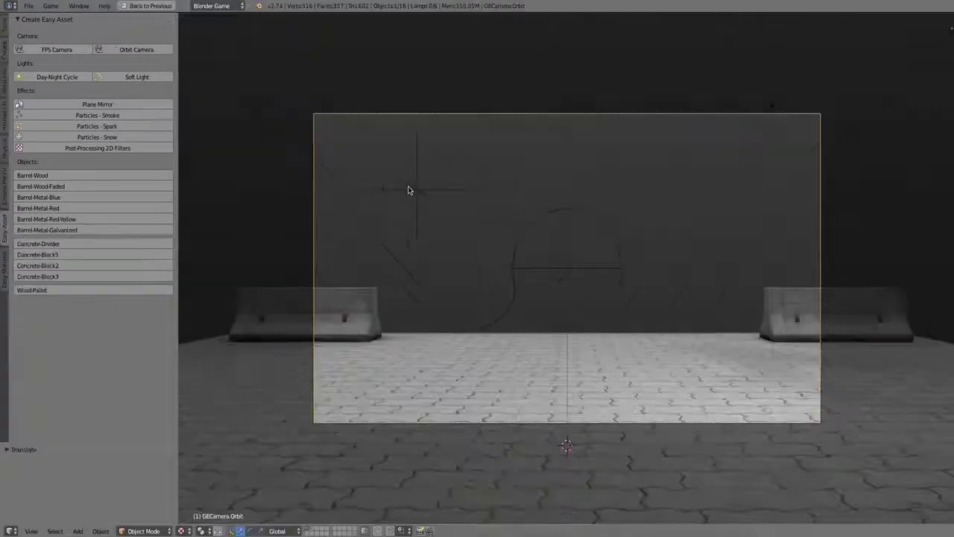
{"action": "key", "text": "p"}
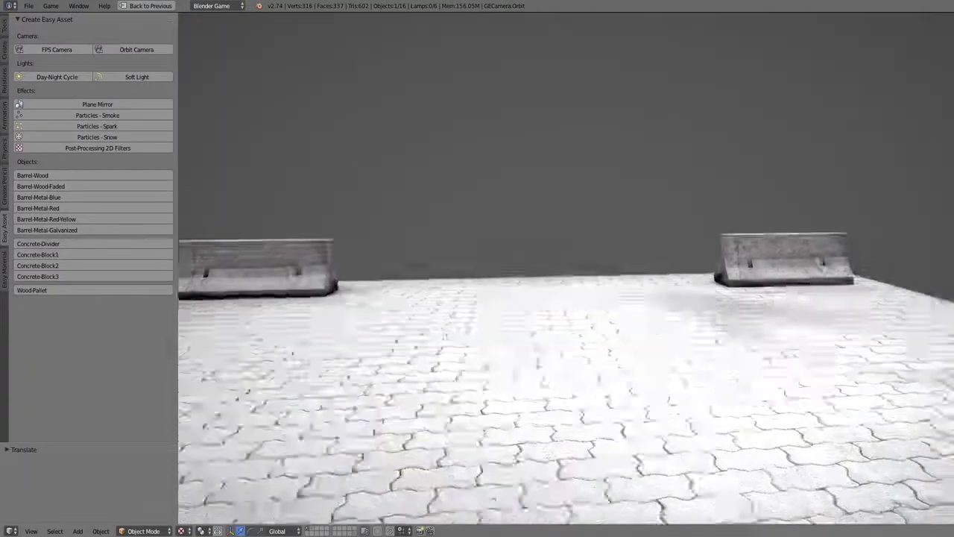